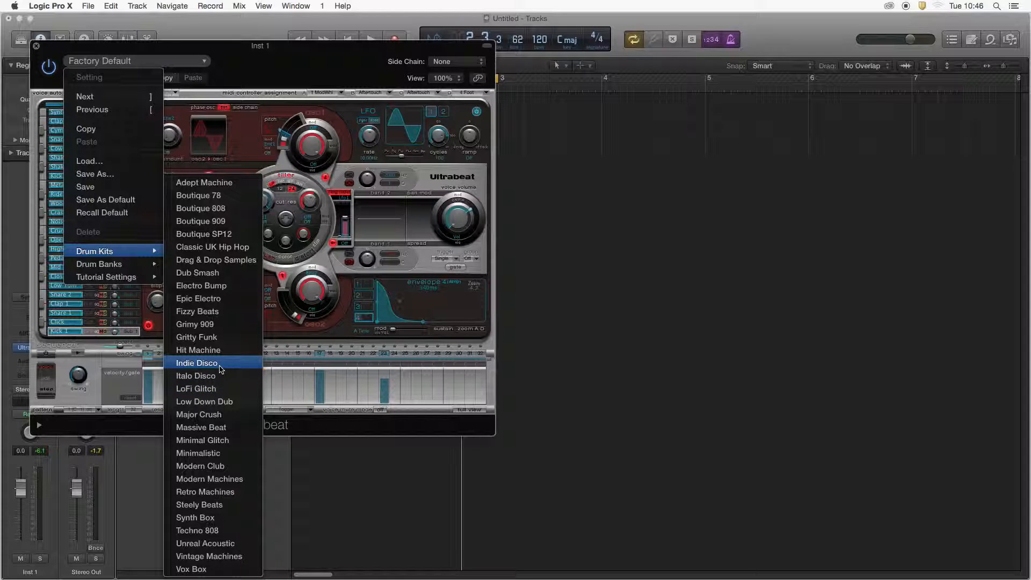
- Load the Italo Disco drum kit in Ultrabeat and close the instrument window
click(215, 375)
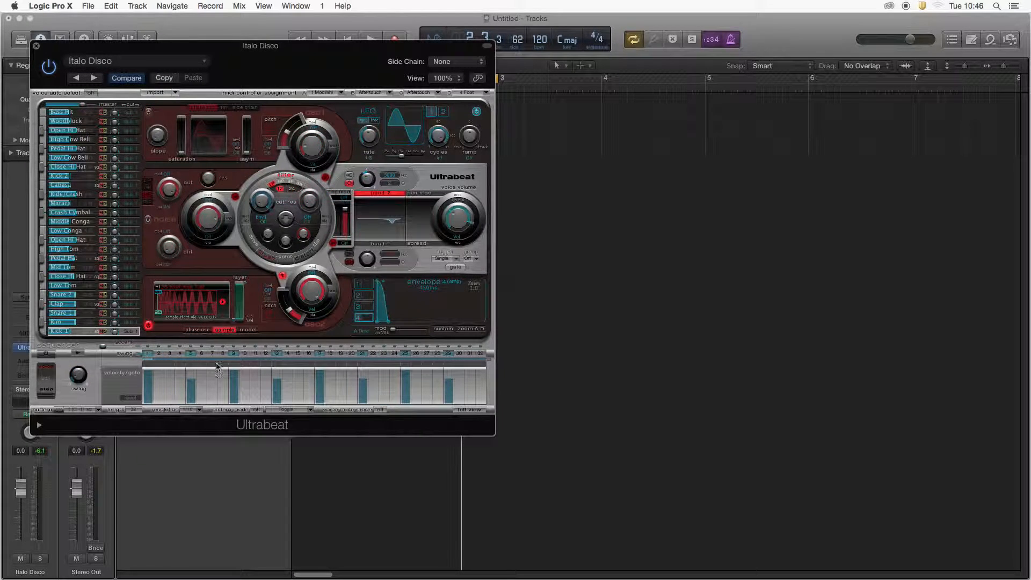
click(37, 48)
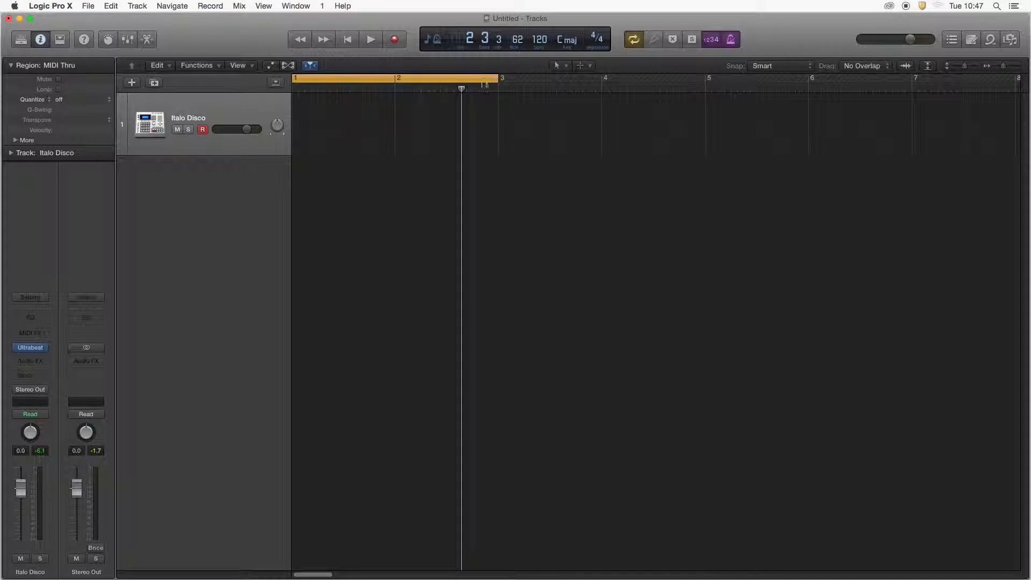
- Open the Piano Roll editor for the Italo Disco track and enlarge it to fill most of the window
mouse_move(496, 80)
mouse_down()
mouse_move(703, 94)
mouse_move(499, 87)
mouse_up()
click(147, 42)
drag(559, 379, 577, 165)
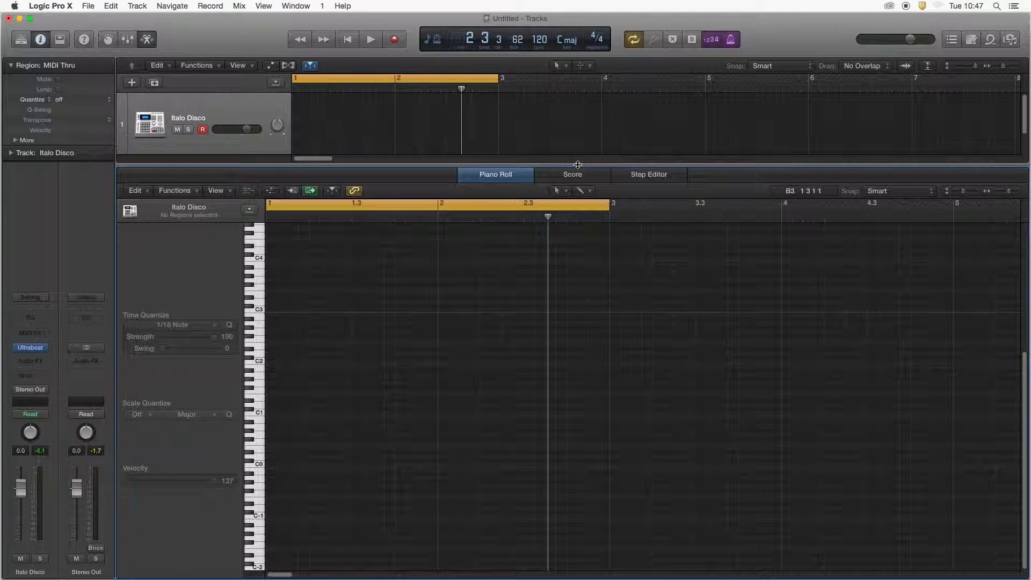
- Audition the kit sounds and enter a syncopated pattern of short C1 notes across bars 1 and 2
drag(258, 344, 256, 419)
click(271, 414)
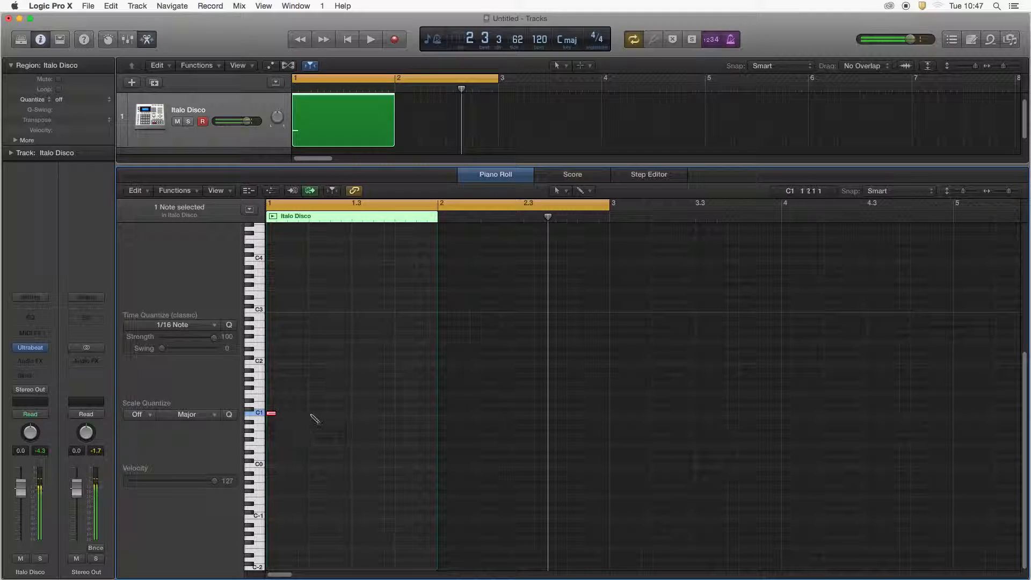
click(356, 414)
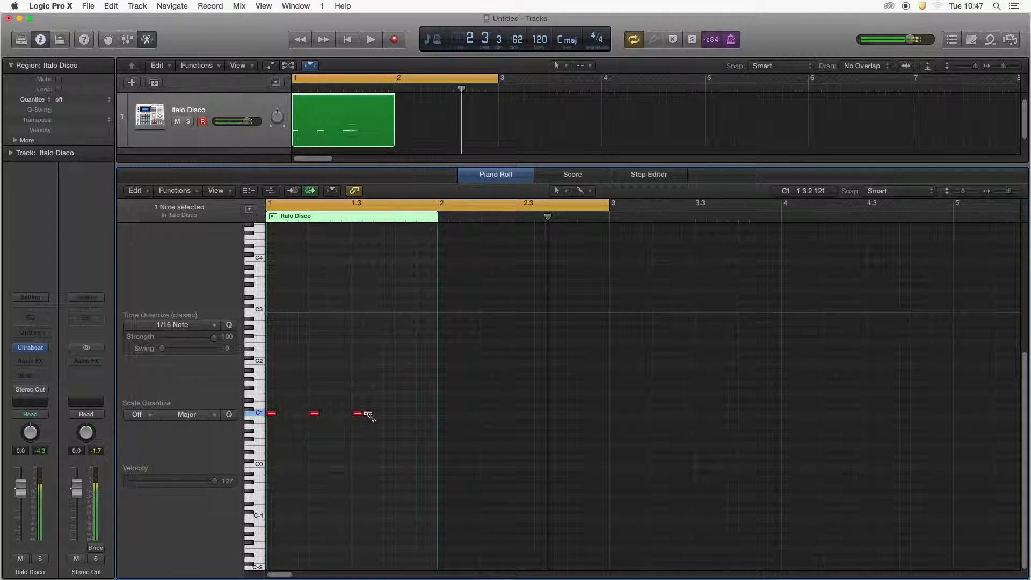
click(399, 414)
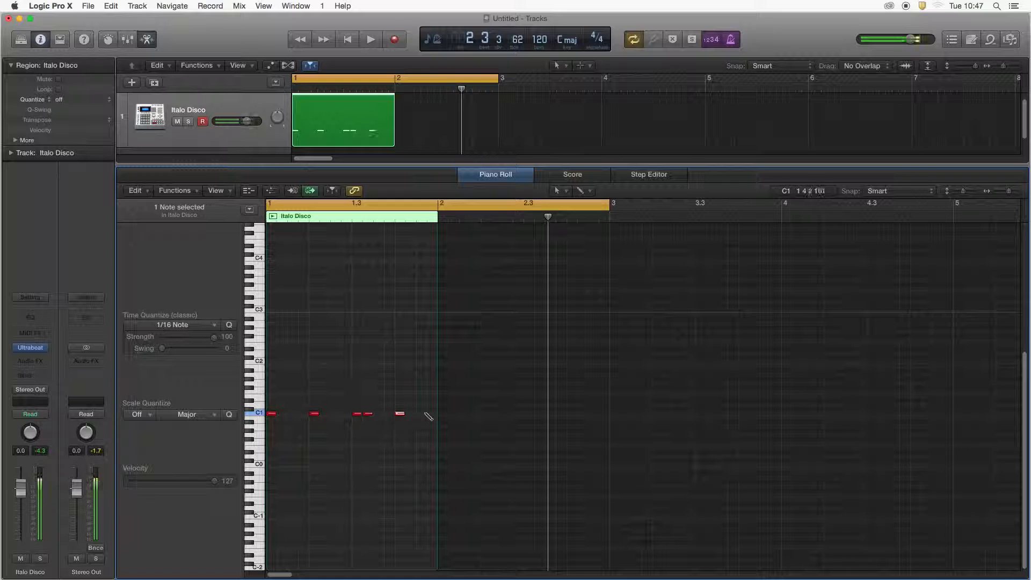
click(453, 414)
click(506, 414)
click(538, 413)
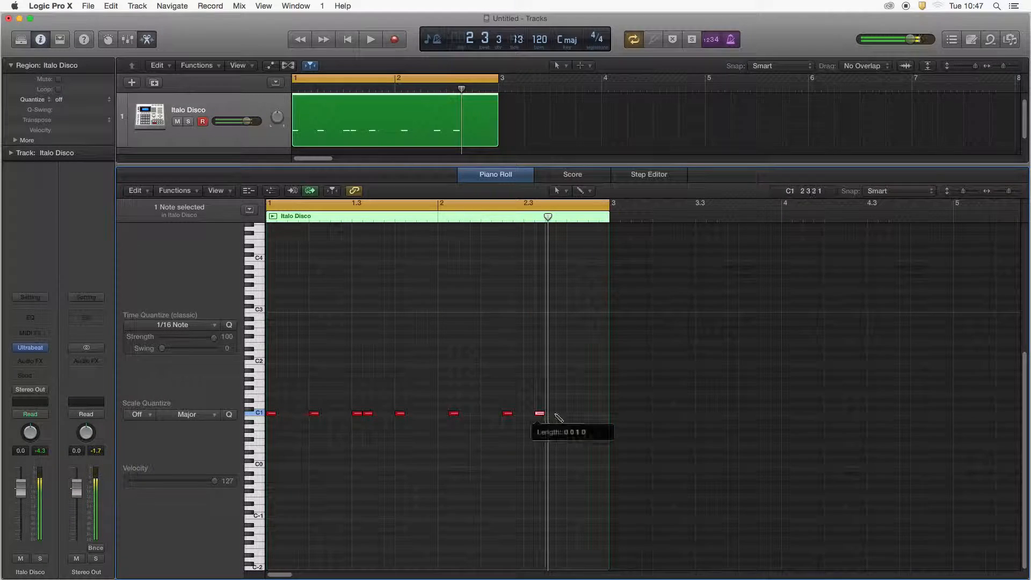
- Remove the C1 note on beat 1.2, add one on 2.4, and place six D1 notes across both bars
drag(316, 417, 432, 406)
mouse_move(292, 406)
drag(432, 406, 563, 408)
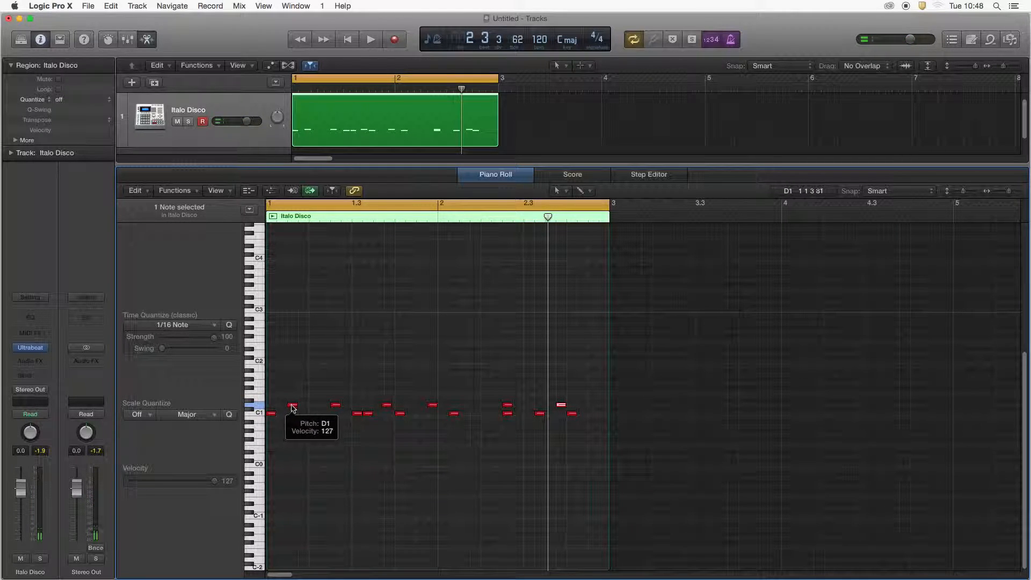
- Fill the F#1 row with an irregular run of short notes across both bars and play back the loop
drag(292, 408, 429, 390)
drag(301, 379, 445, 401)
drag(303, 390, 432, 390)
click(571, 393)
drag(570, 392, 599, 391)
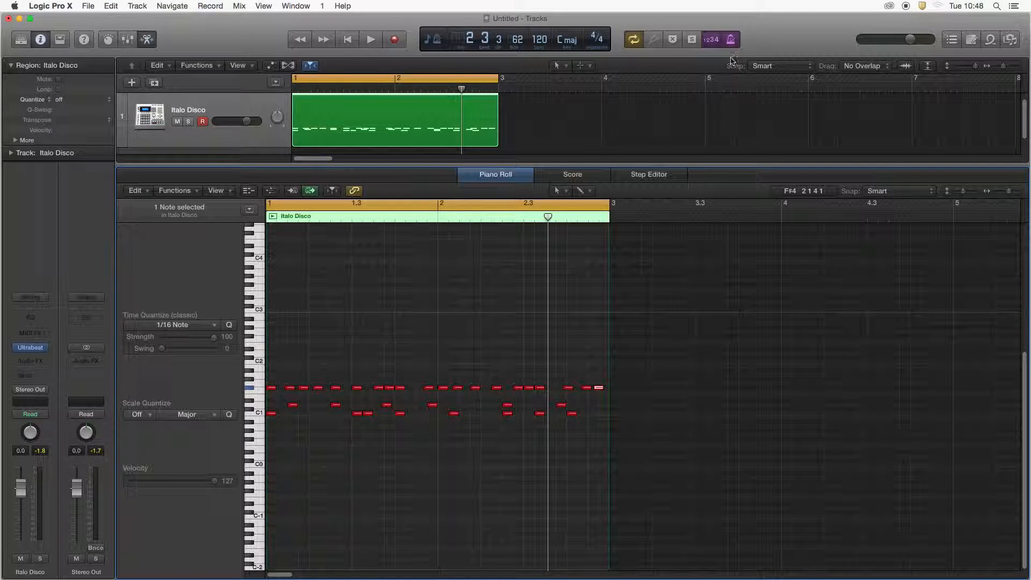
key(space)
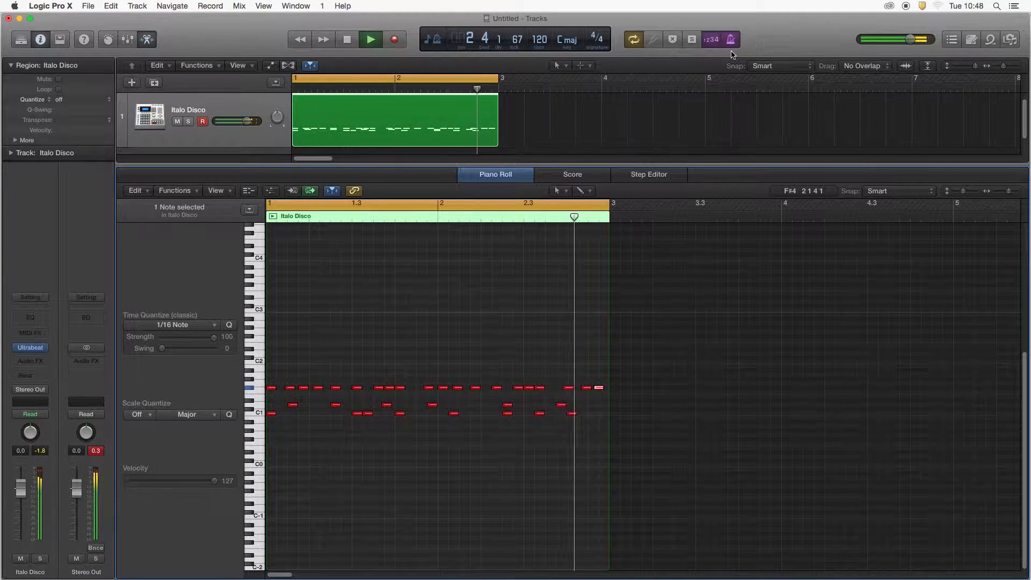
key(space)
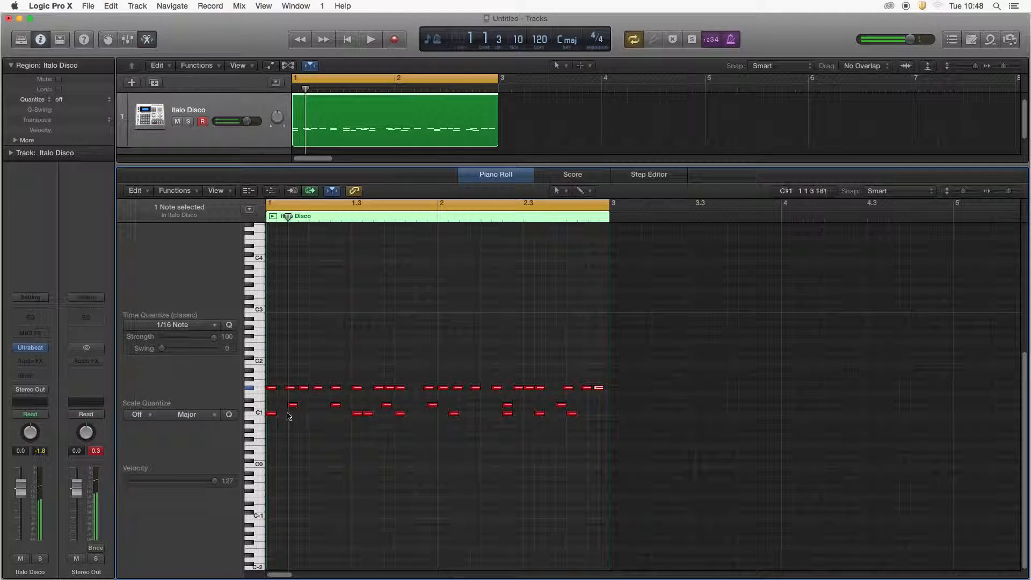
- Nudge several C1 and D1 notes slightly off the grid, the first C1 note to about 1 1 1 73, and play the loop
drag(269, 414, 275, 416)
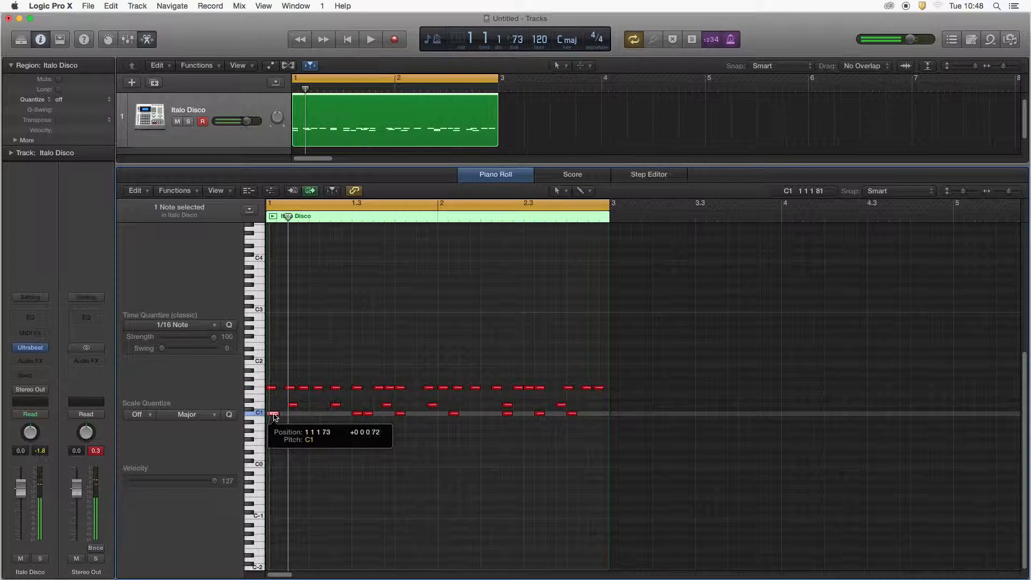
click(356, 414)
drag(356, 414, 432, 409)
drag(507, 416, 575, 414)
right_click(563, 420)
click(564, 419)
key(space)
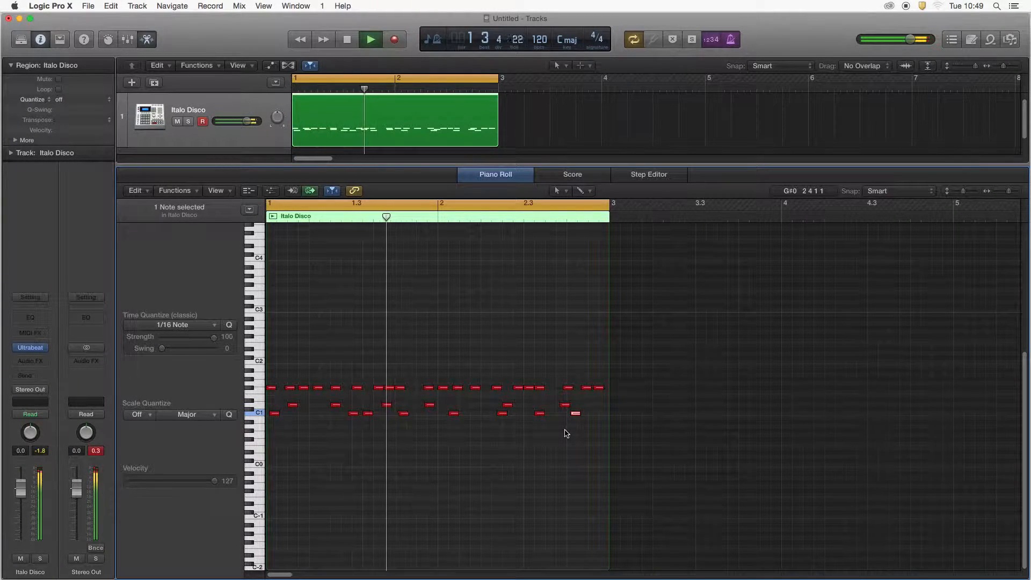
key(space)
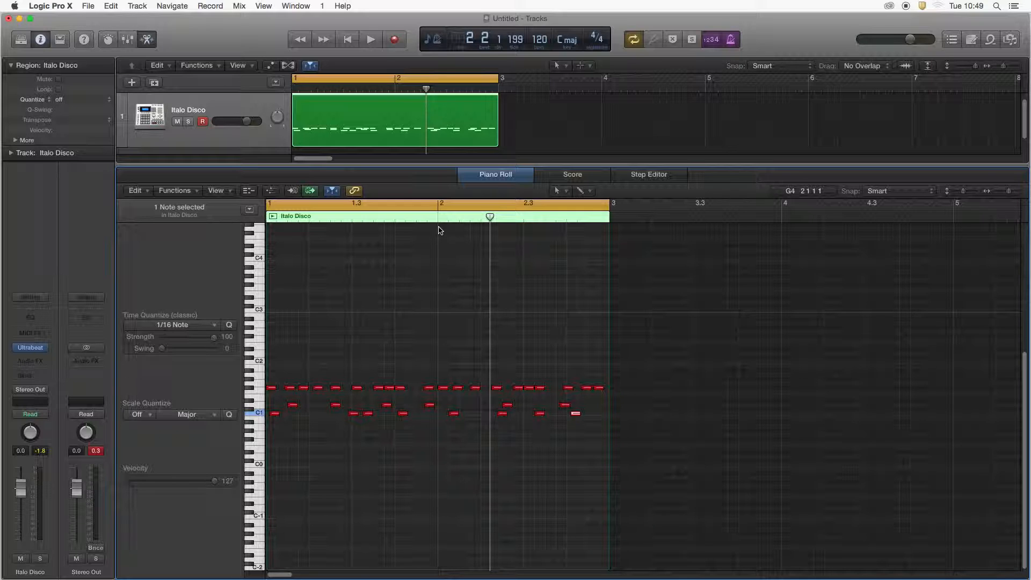
- Quantize all notes in the region to 1/16 Note and play back the result
click(271, 399)
drag(274, 374, 609, 437)
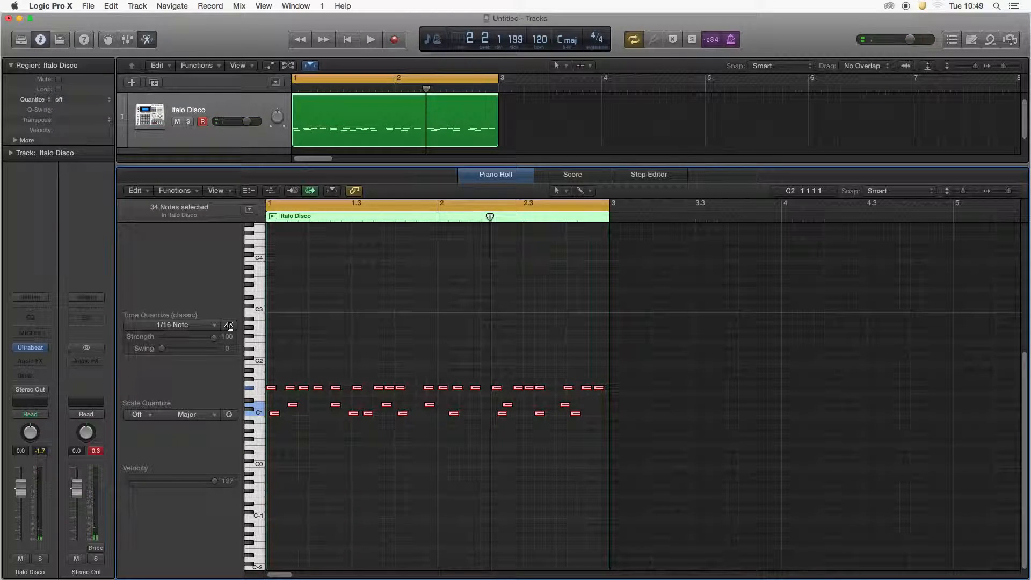
click(229, 326)
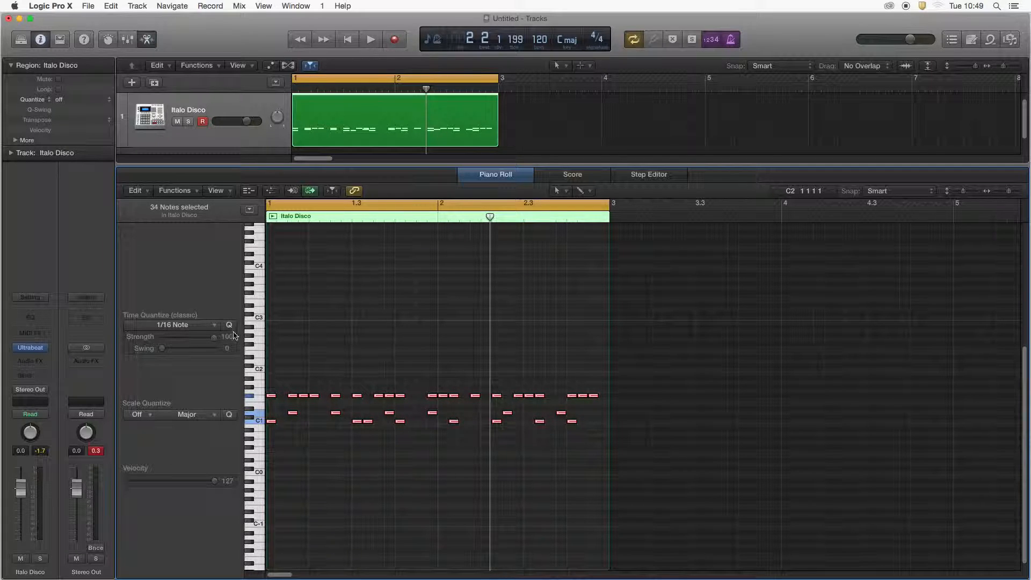
key(space)
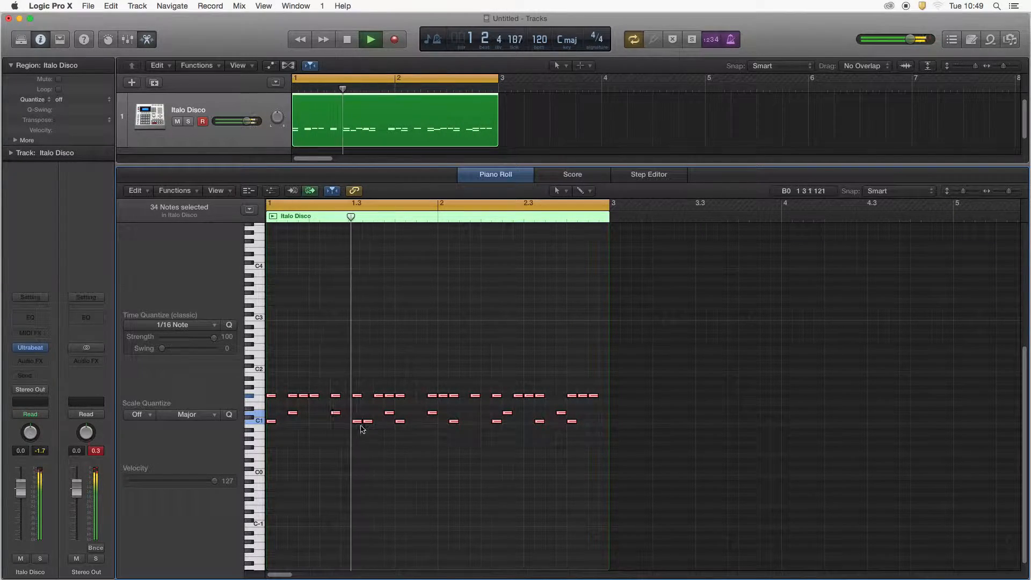
key(space)
- Shorten the cycle range to bar 1, delete the notes in bar 2, and play back the remaining bar
scroll(578, 270, up, 1)
drag(607, 204, 437, 205)
drag(447, 388, 627, 454)
key(Delete)
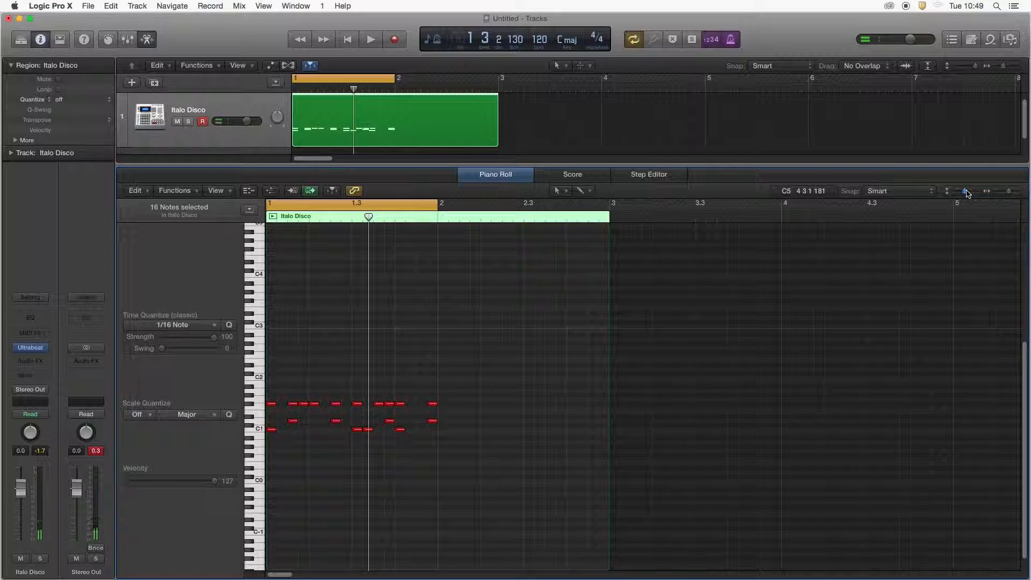
drag(1009, 194, 1005, 196)
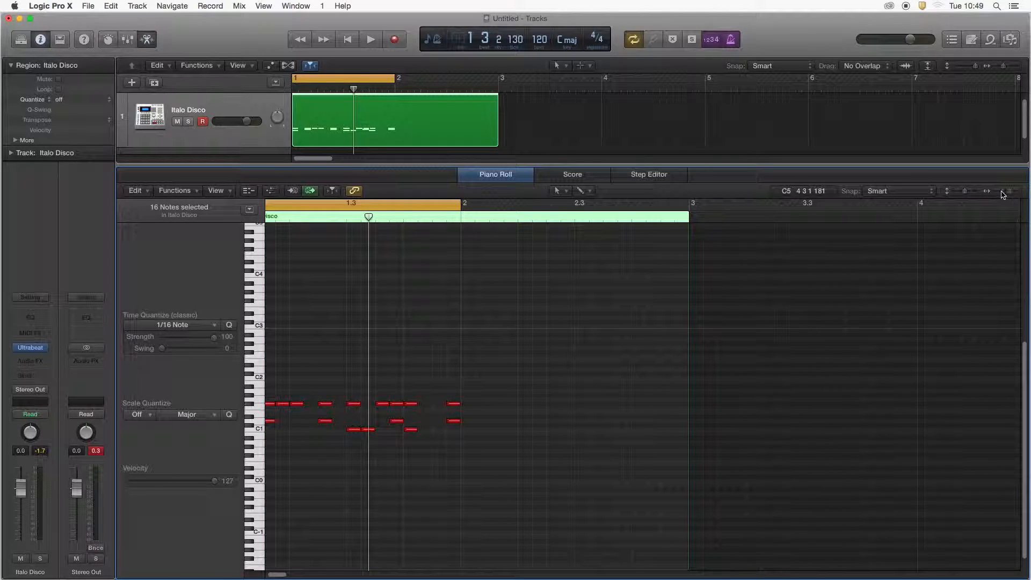
key(space)
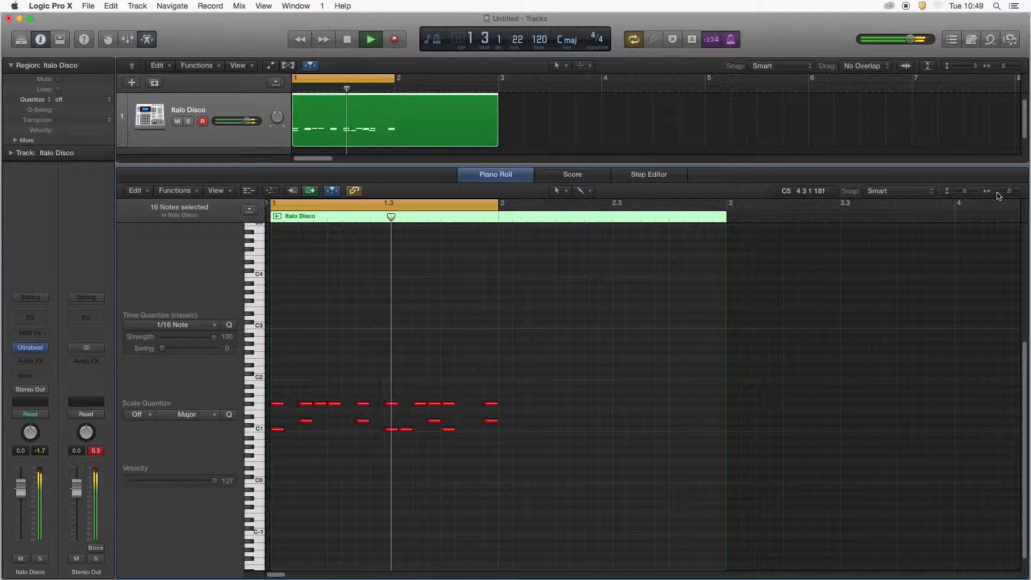
key(space)
- Select all remaining notes, quantize them to 1/1 Note, and start playback
click(170, 326)
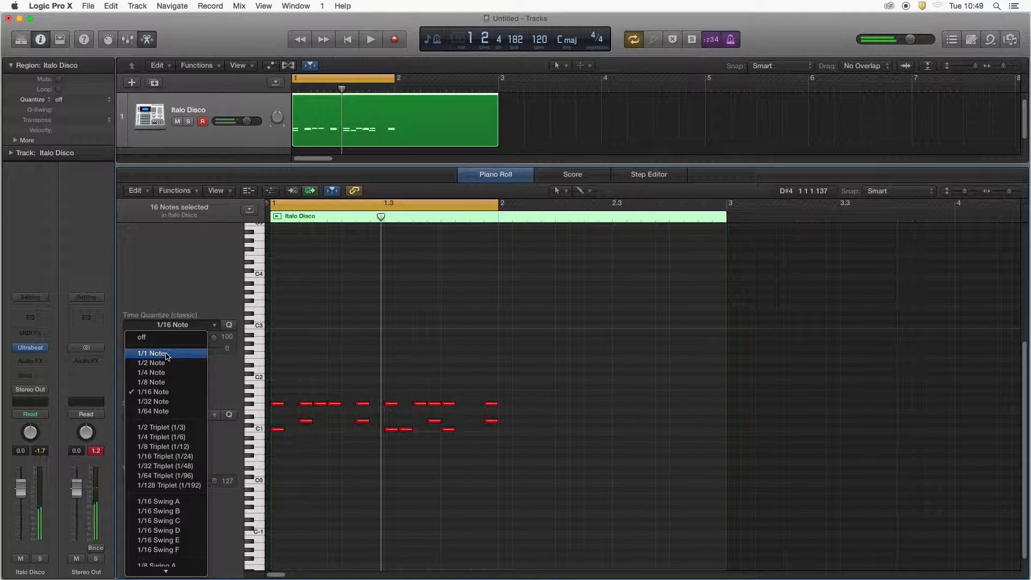
click(167, 354)
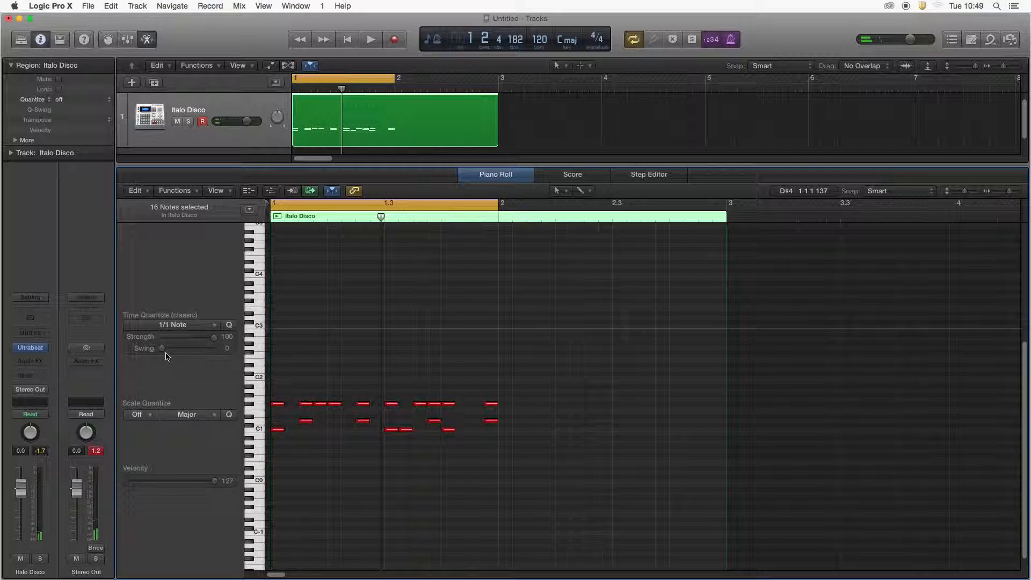
drag(268, 387, 460, 444)
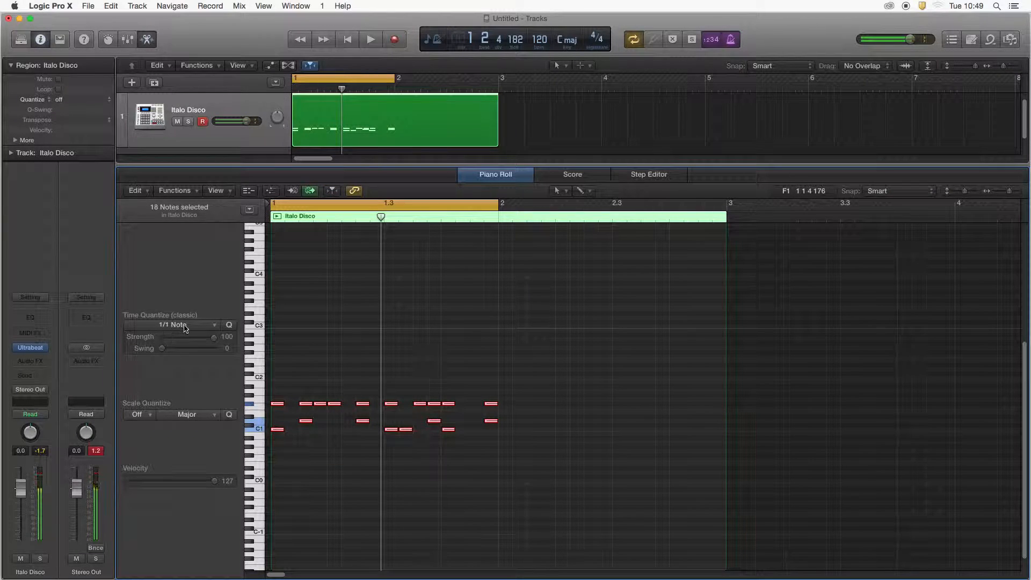
click(229, 325)
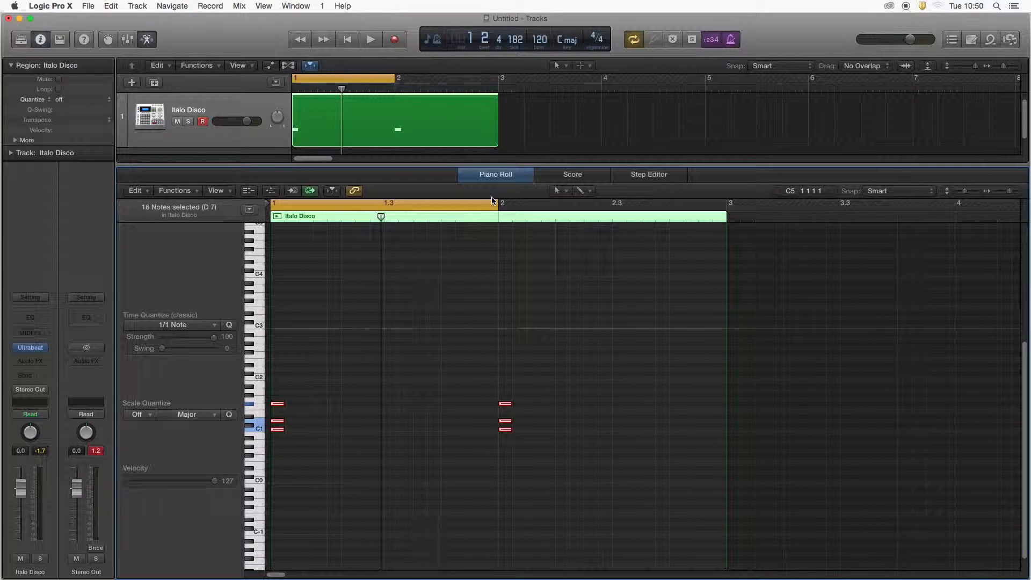
key(space)
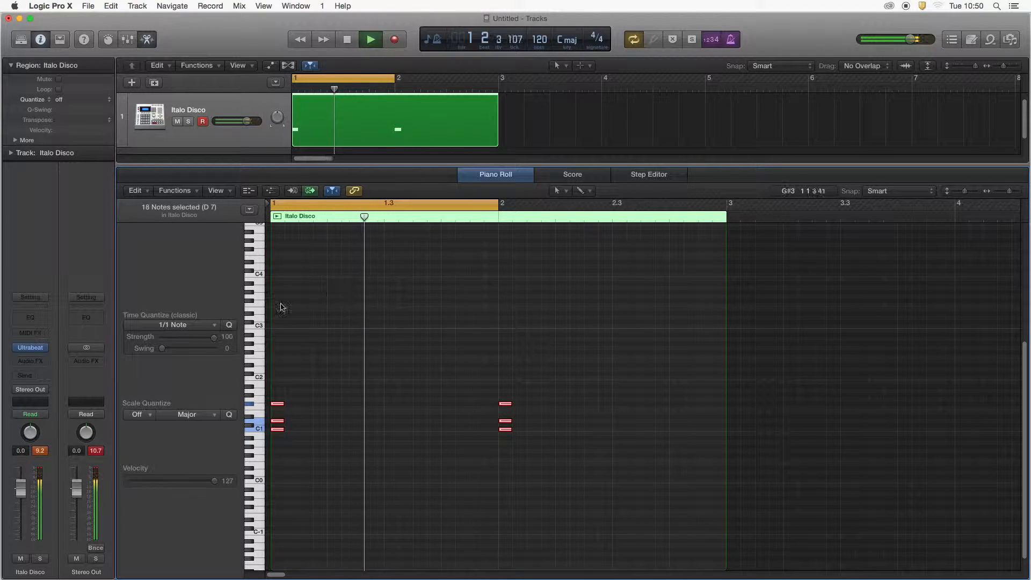
- Requantize the selected notes to 1/2 Note, 1/4 Note and 1/8 Note in turn while the loop plays
click(191, 326)
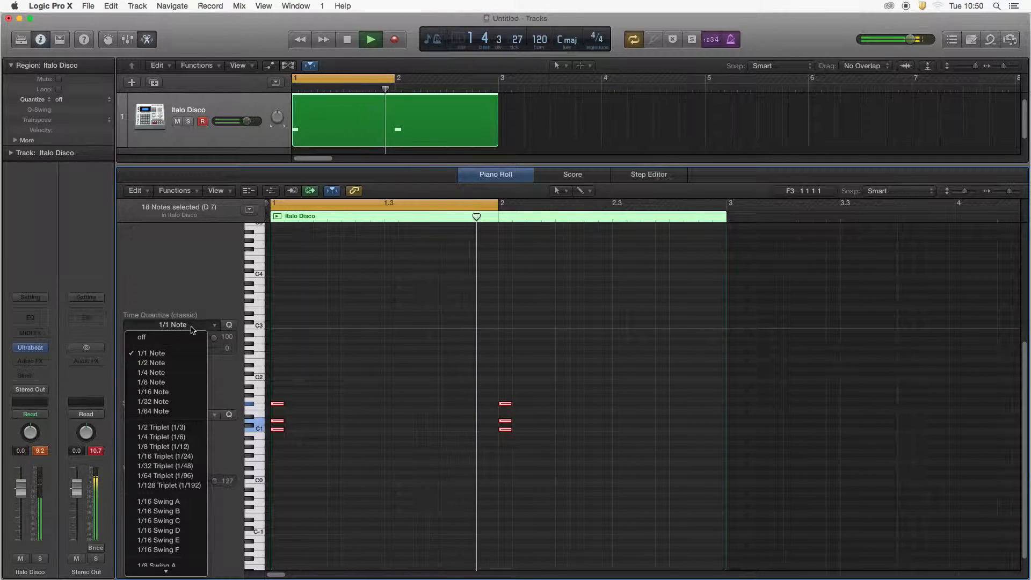
click(171, 364)
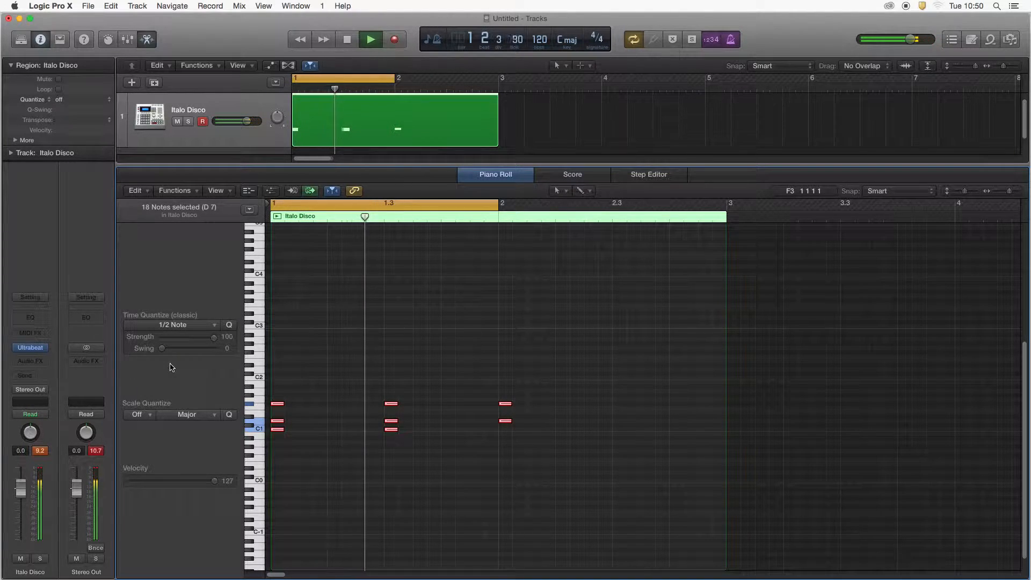
click(173, 325)
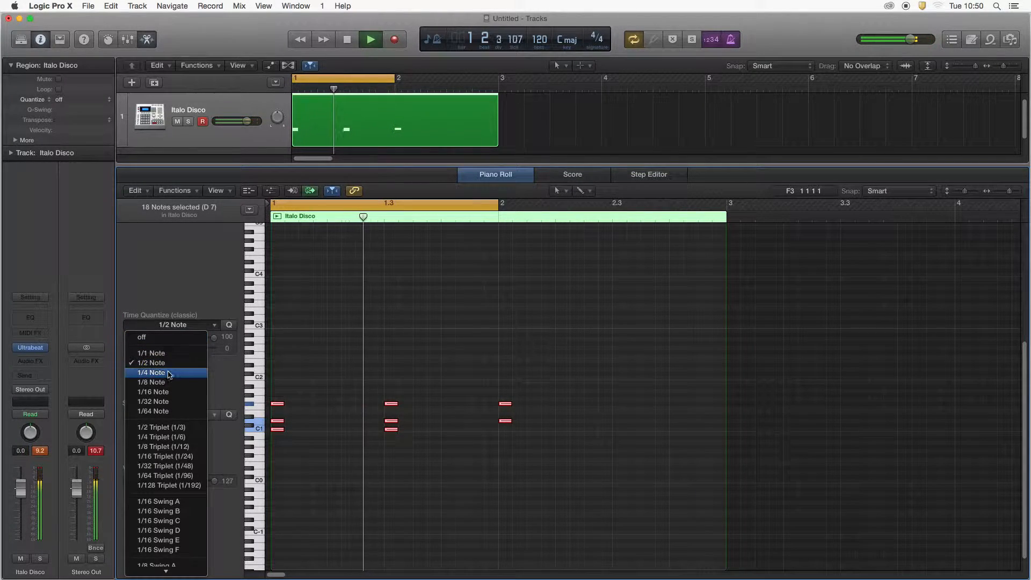
click(171, 374)
click(172, 325)
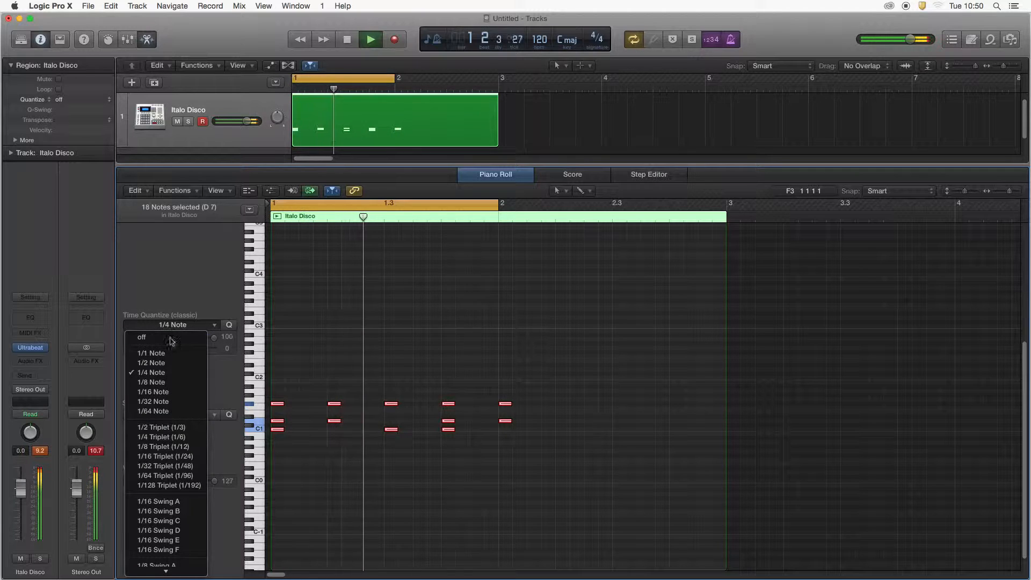
click(168, 381)
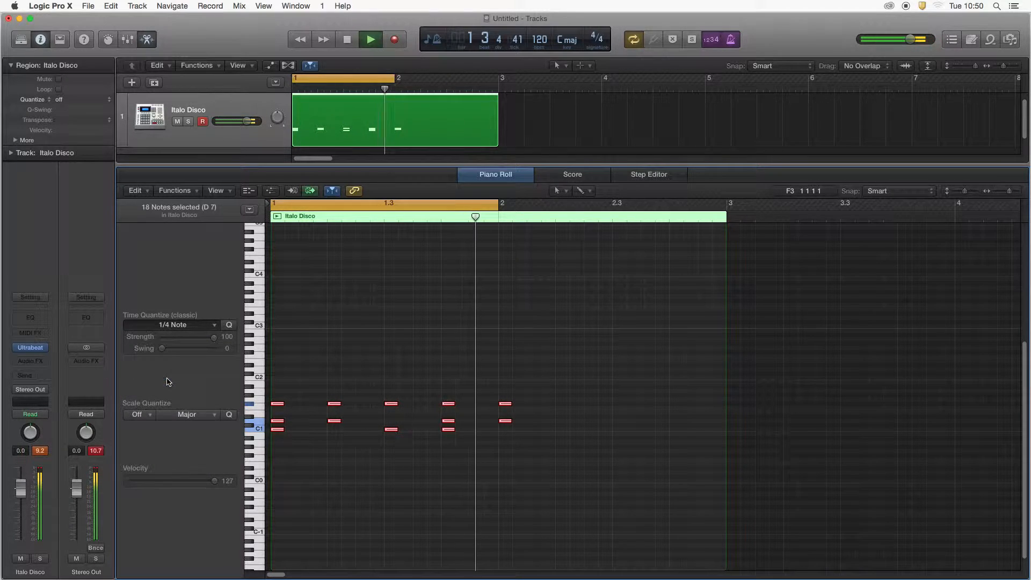
- Requantize the selected notes to 1/16 Note and stop playback
click(179, 326)
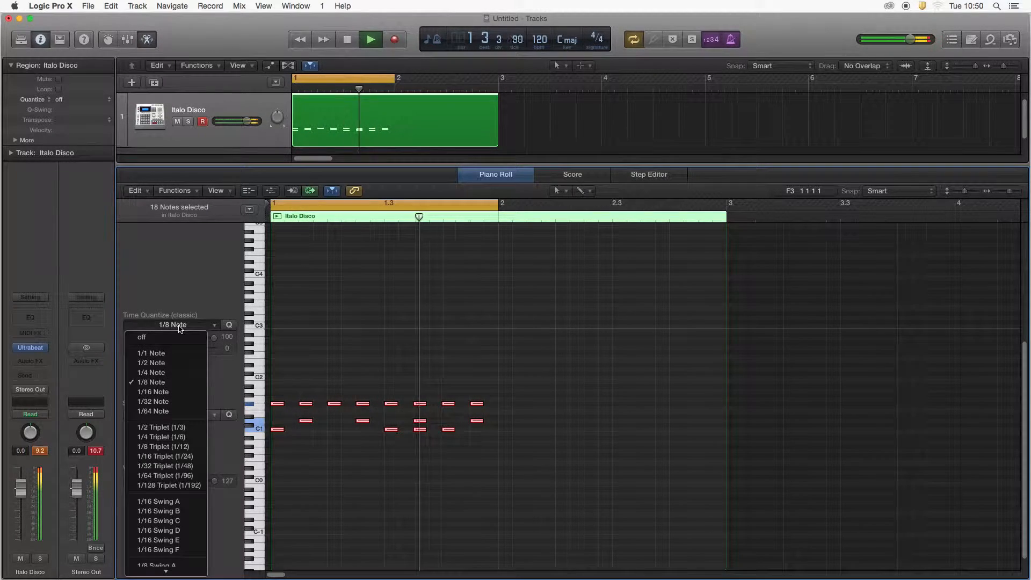
click(161, 391)
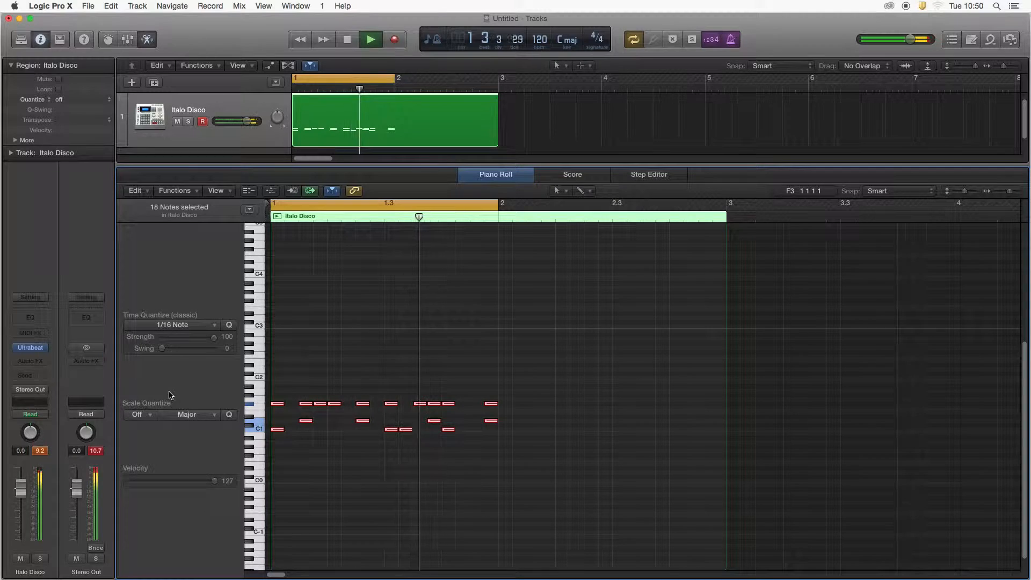
key(space)
- Requantize the selected notes to 1/32 Note and briefly play back the loop
click(175, 325)
click(166, 401)
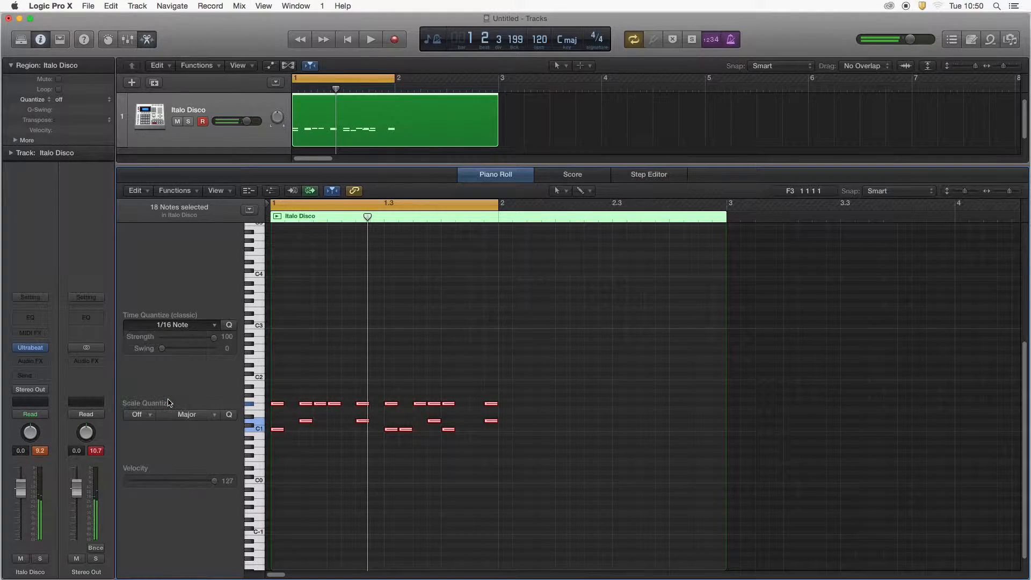
key(space)
key(space)
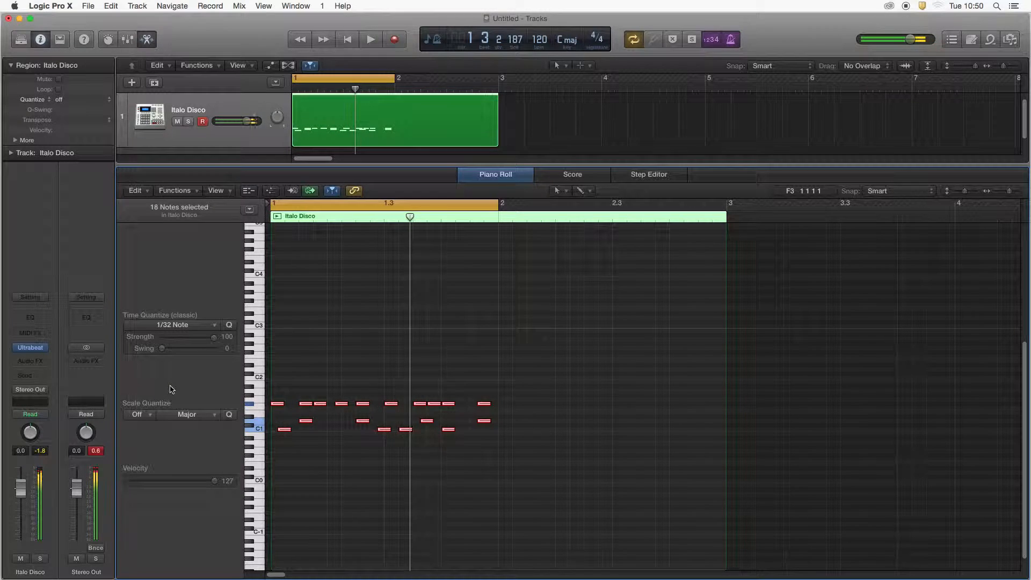
- Requantize the selected notes to 1/2 Triplet (1/3) and start playback of the loop
click(176, 326)
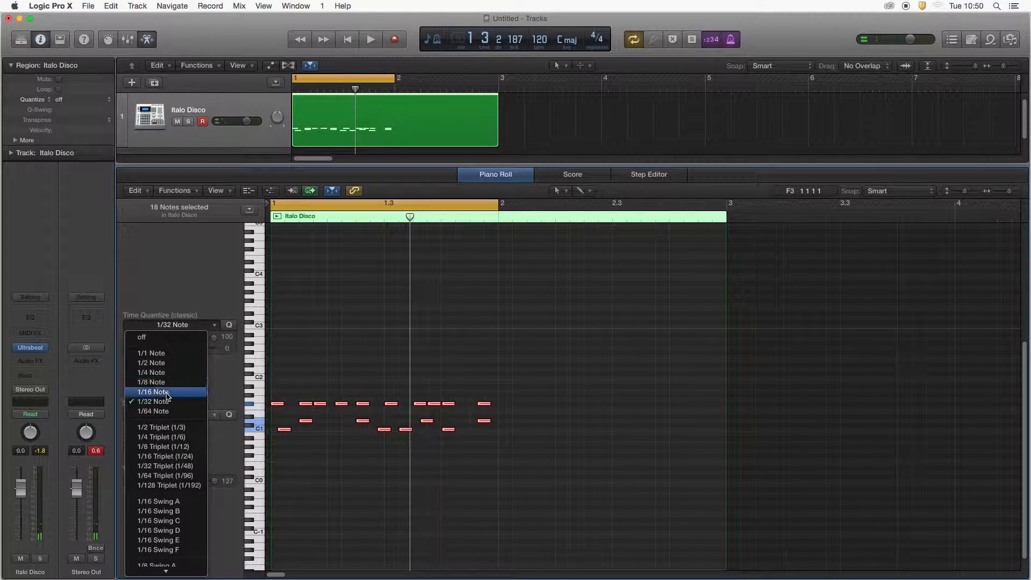
click(168, 427)
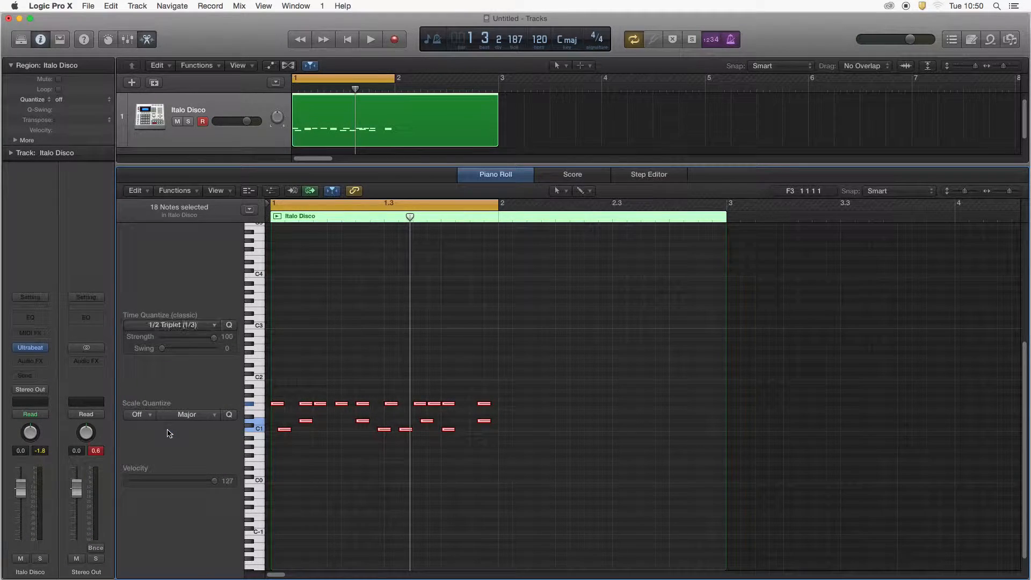
key(space)
- Requantize the selected notes to 1/4 Triplet, 1/8 Triplet and 1/16 Triplet in turn during playback, and stop the loop
click(179, 325)
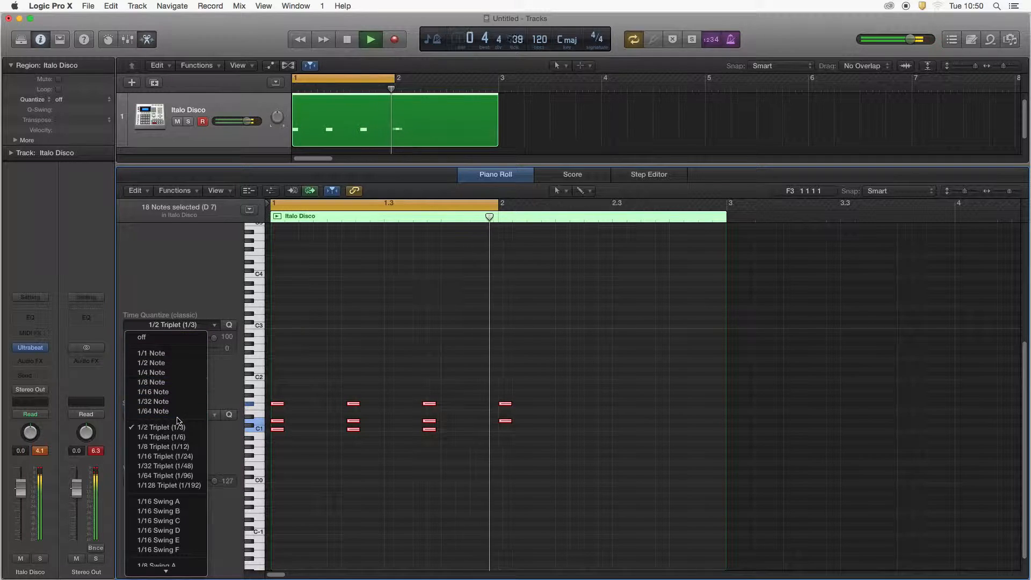
click(178, 437)
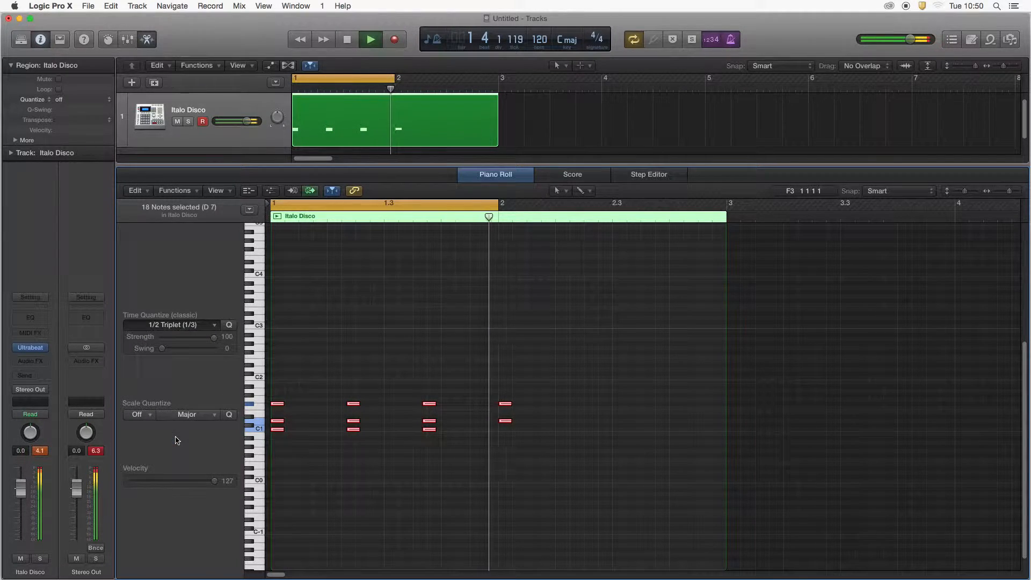
click(177, 325)
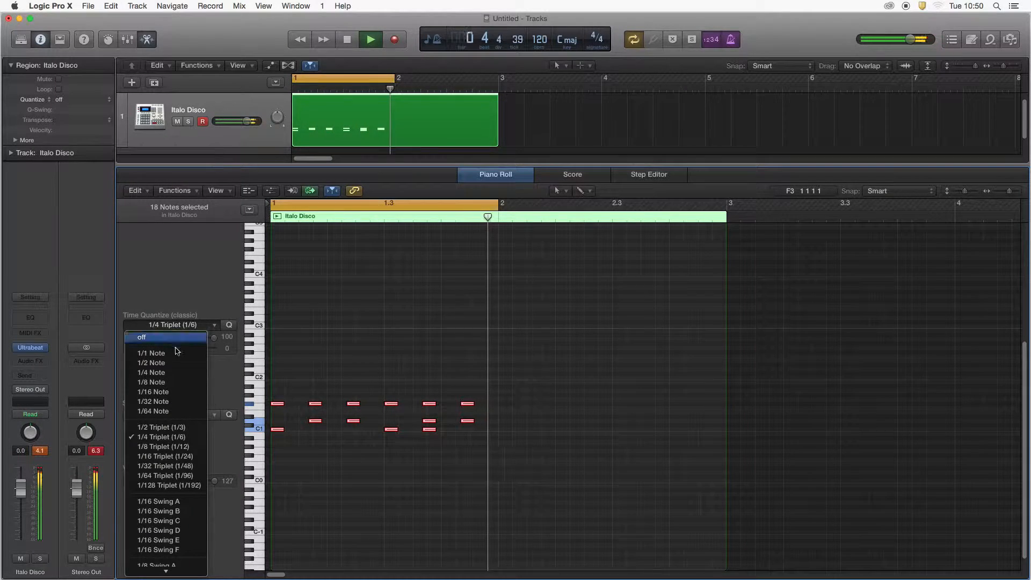
click(175, 450)
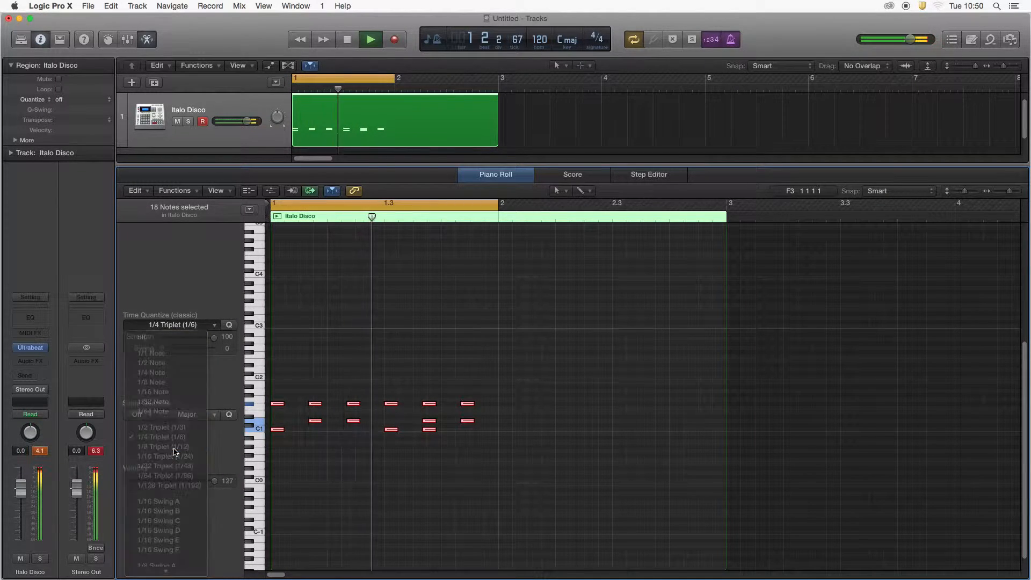
click(176, 325)
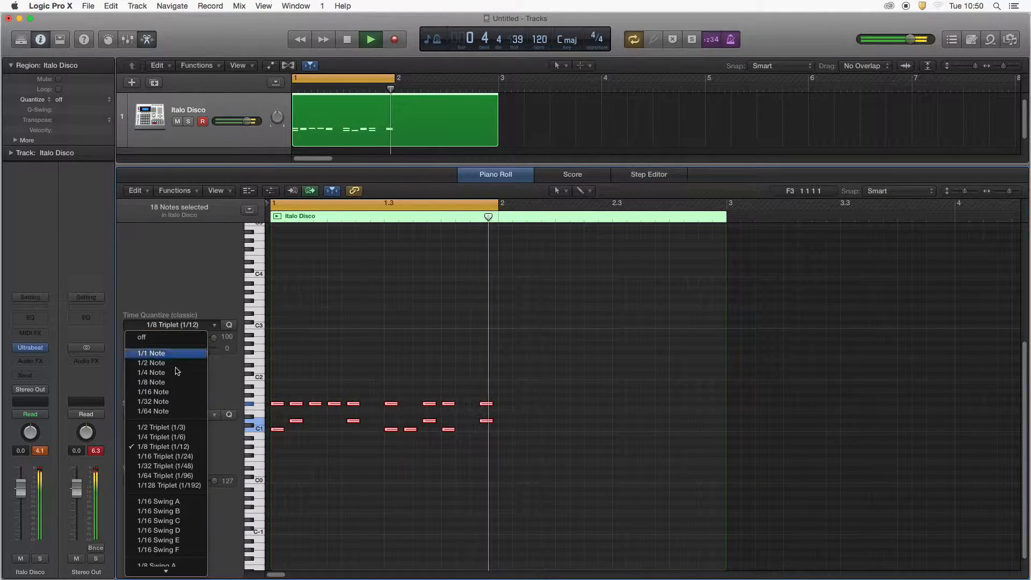
click(180, 458)
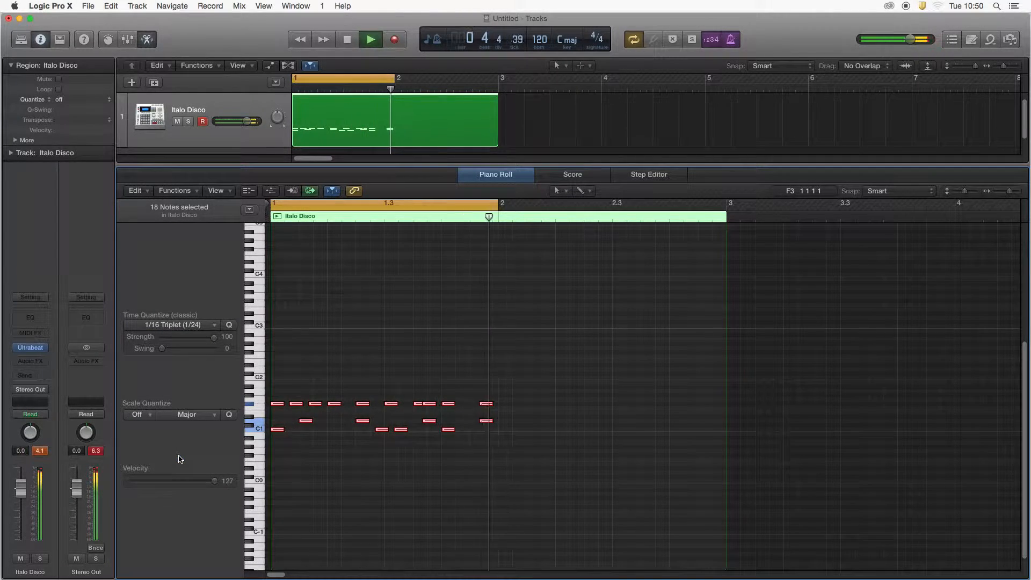
key(space)
- Quantize the selected notes to 1/16 Swing A, start playback, and try 1/16 Swing B and 1/16 Swing C
click(172, 325)
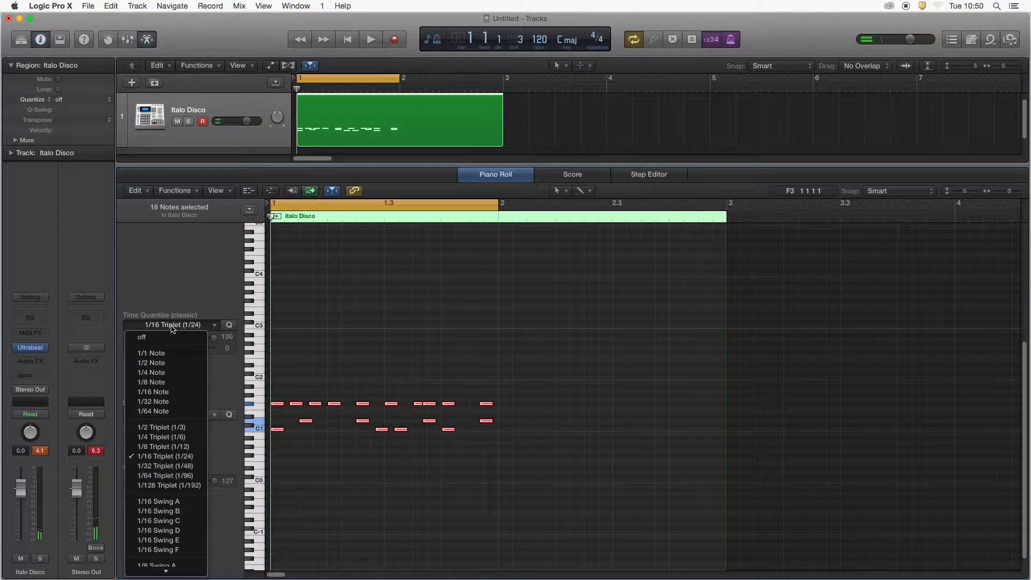
click(180, 503)
key(space)
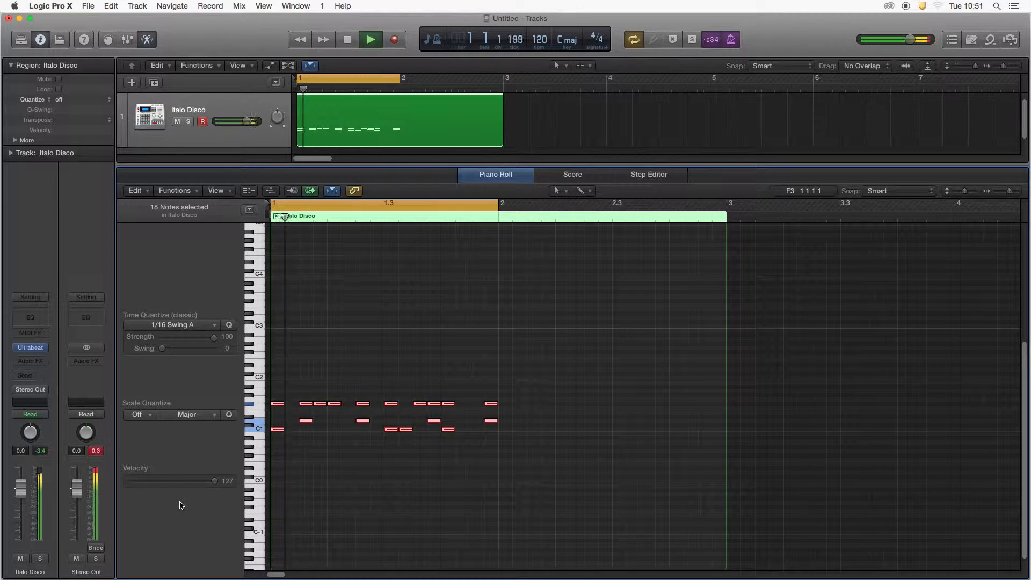
click(190, 329)
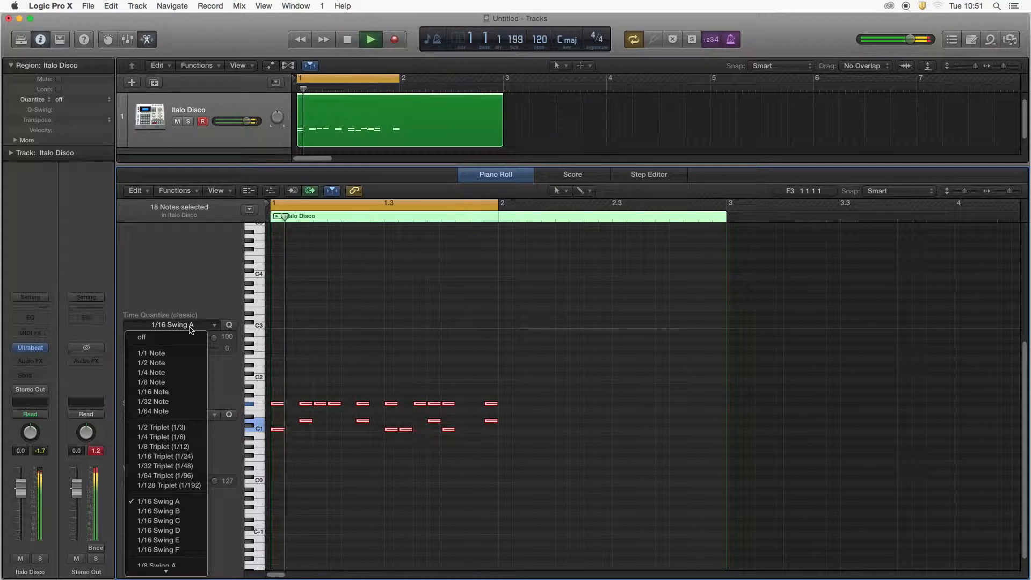
click(186, 512)
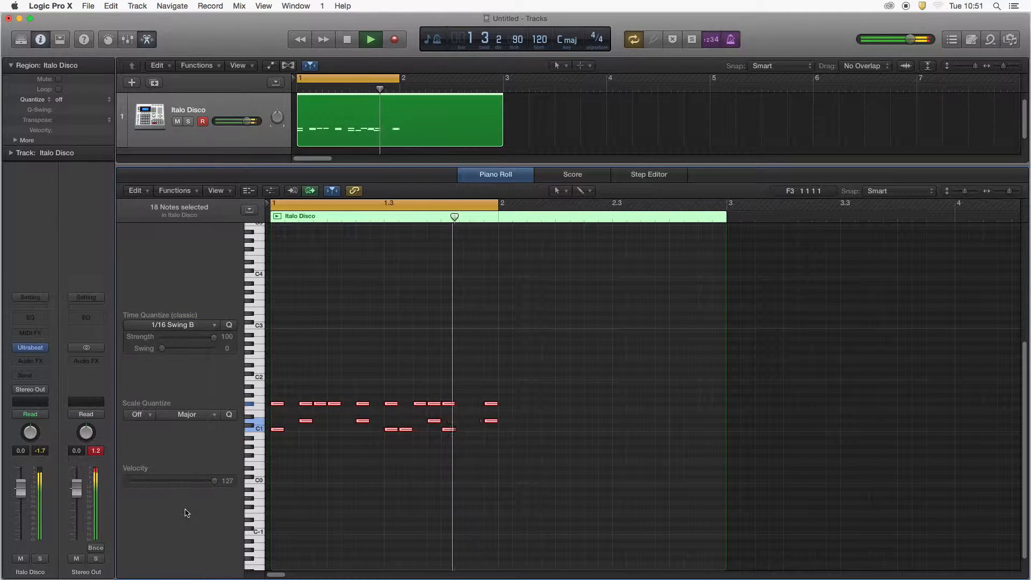
click(191, 326)
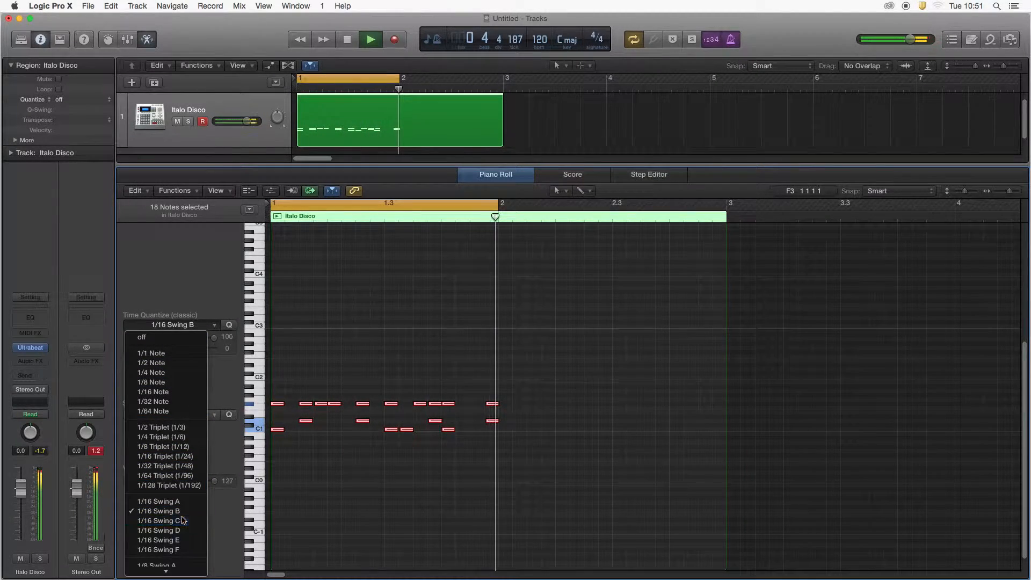
click(183, 521)
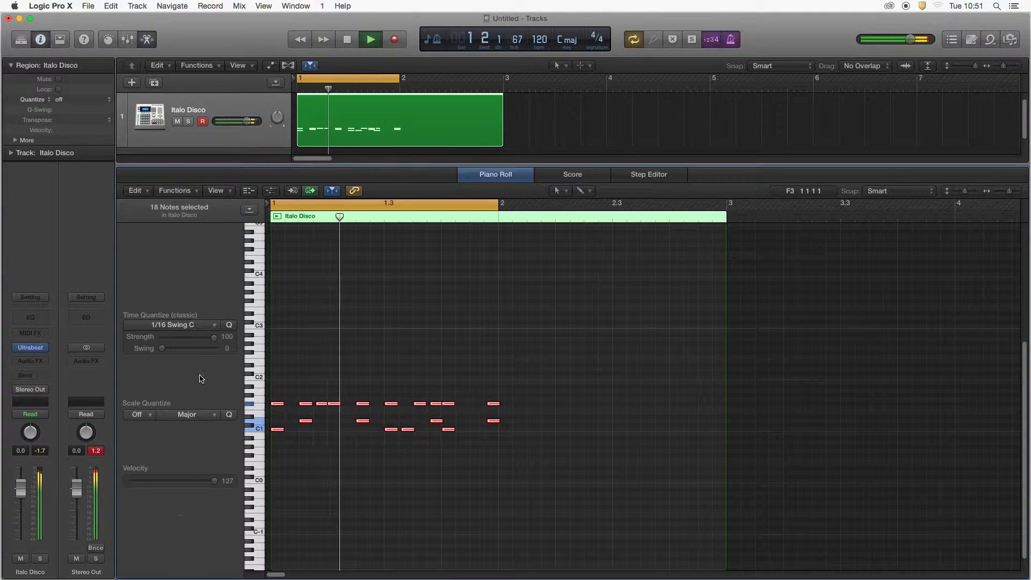
- Requantize the selected notes to 1/16 Swing D, 1/16 Swing E and 1/16 Swing F in turn while the loop plays
click(192, 326)
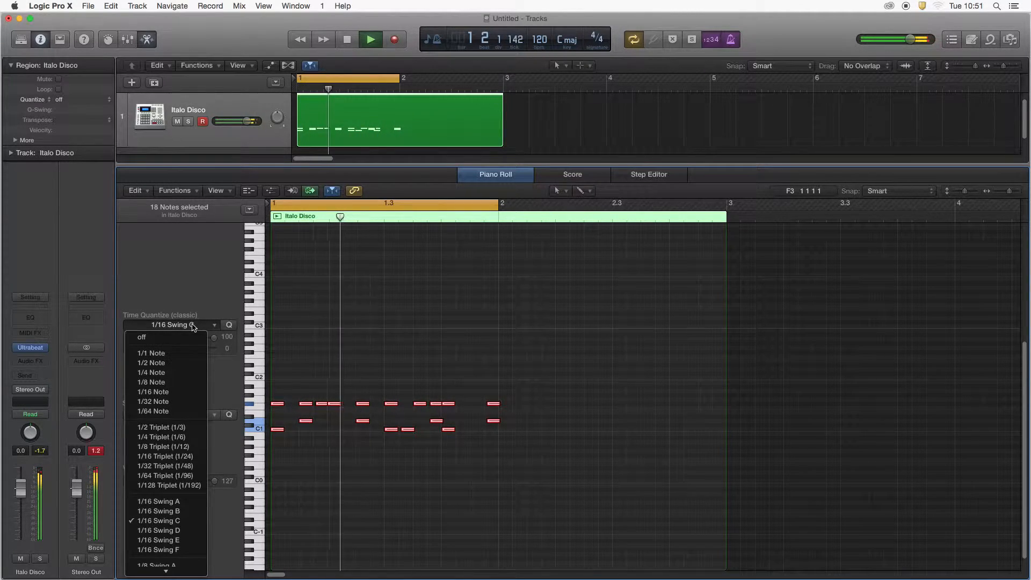
click(186, 531)
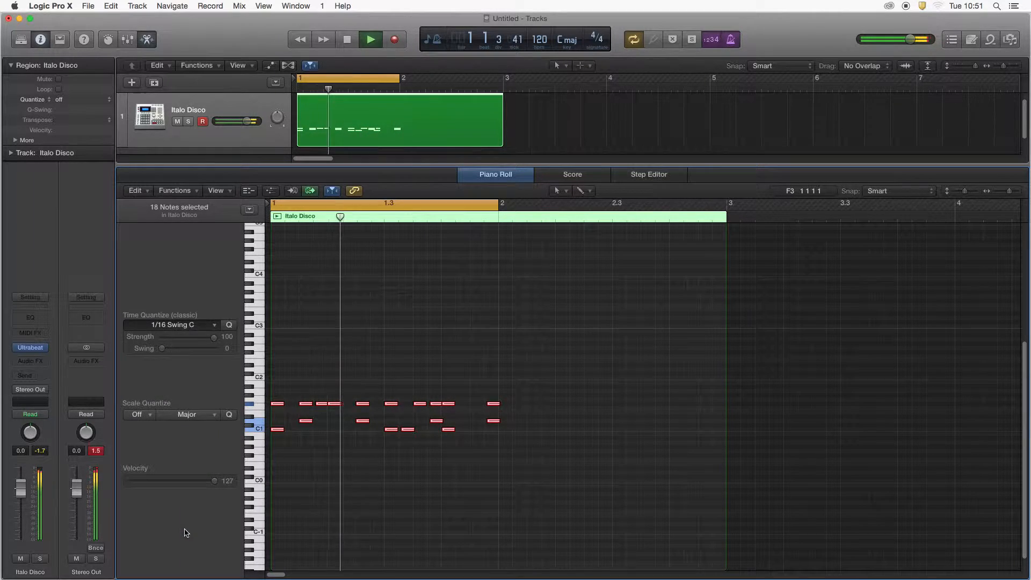
click(189, 326)
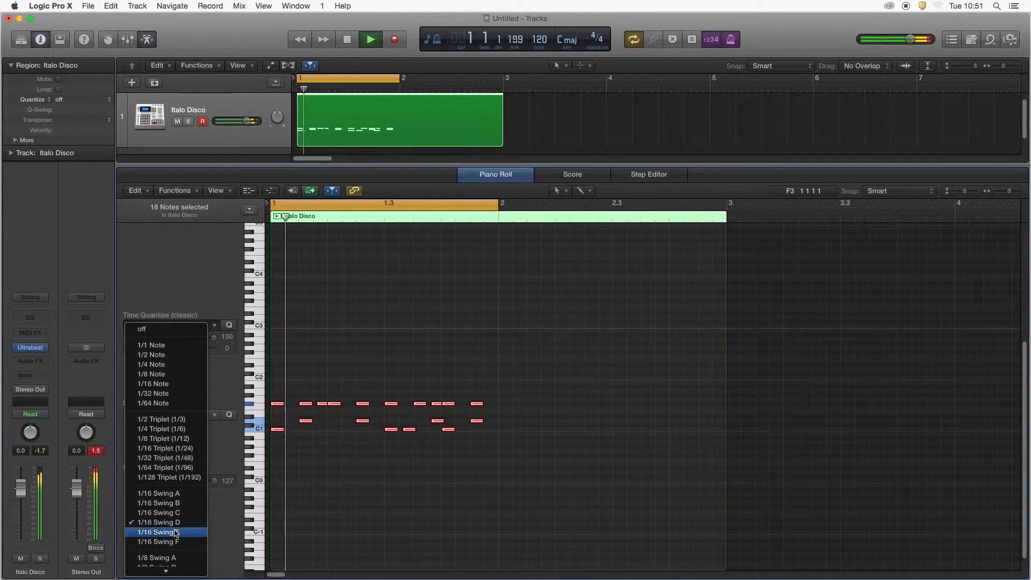
click(175, 531)
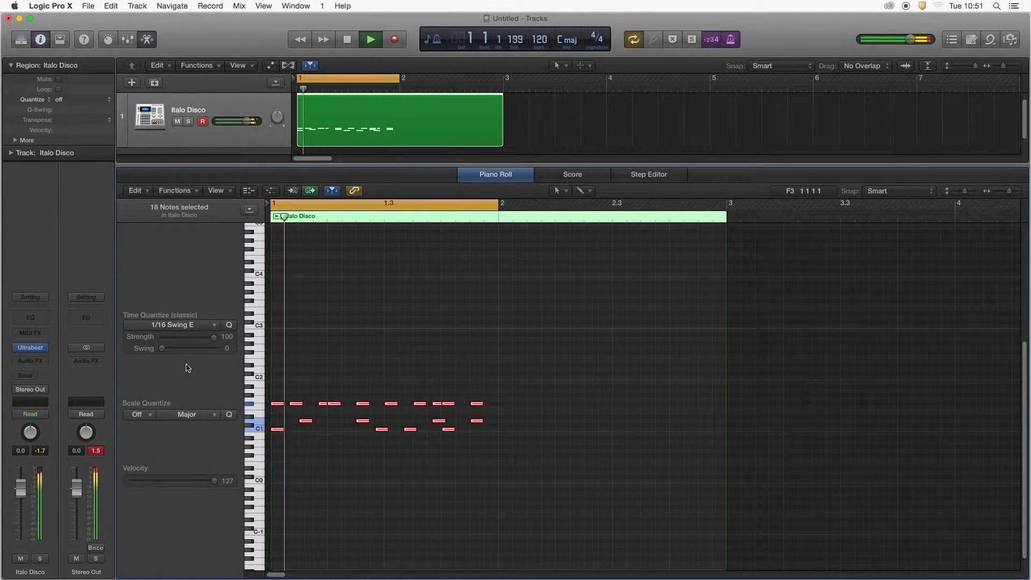
click(185, 325)
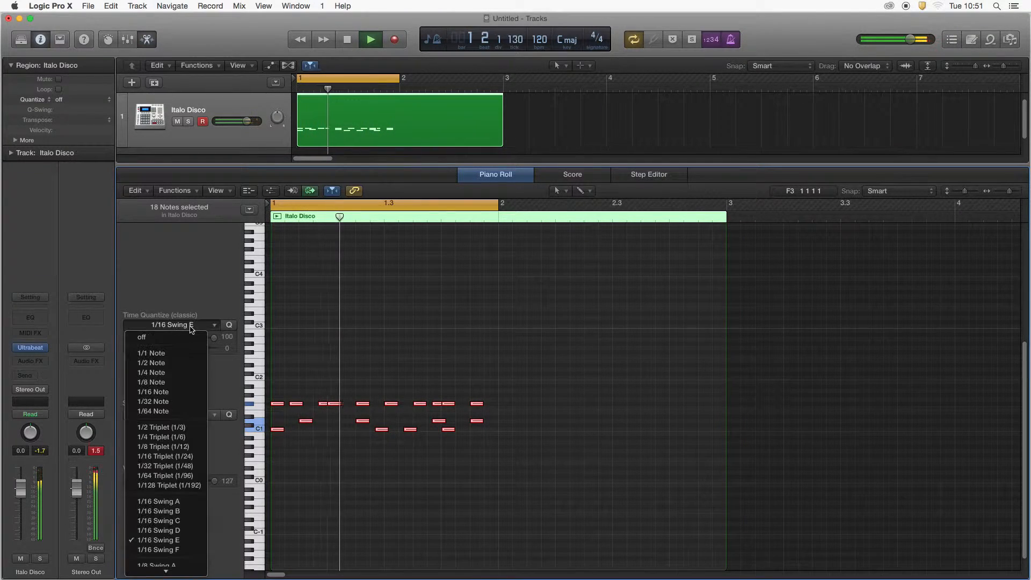
click(176, 550)
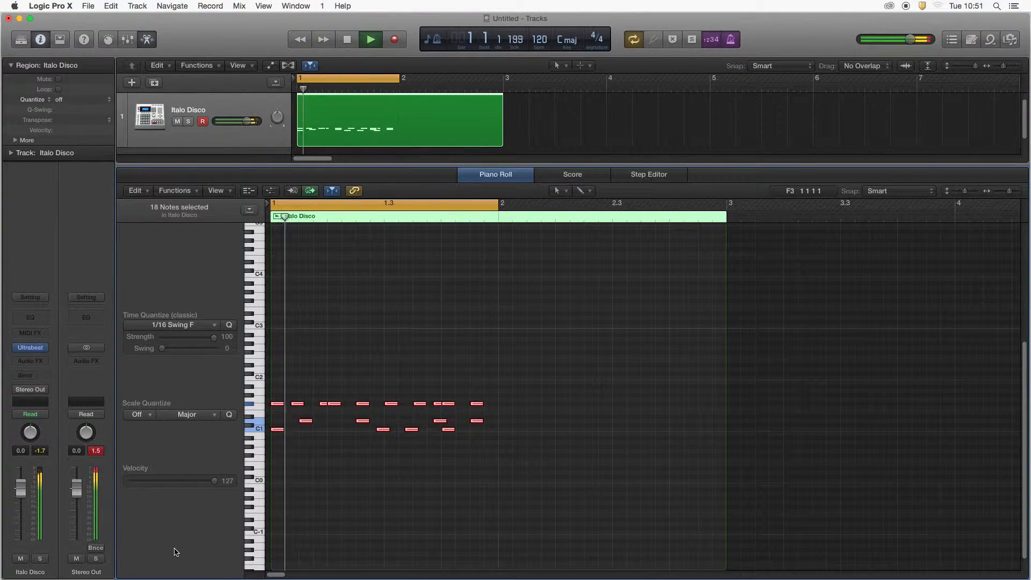
- Requantize all selected notes to 1/16 Note, stop playback, and look over the available quantize values
click(191, 325)
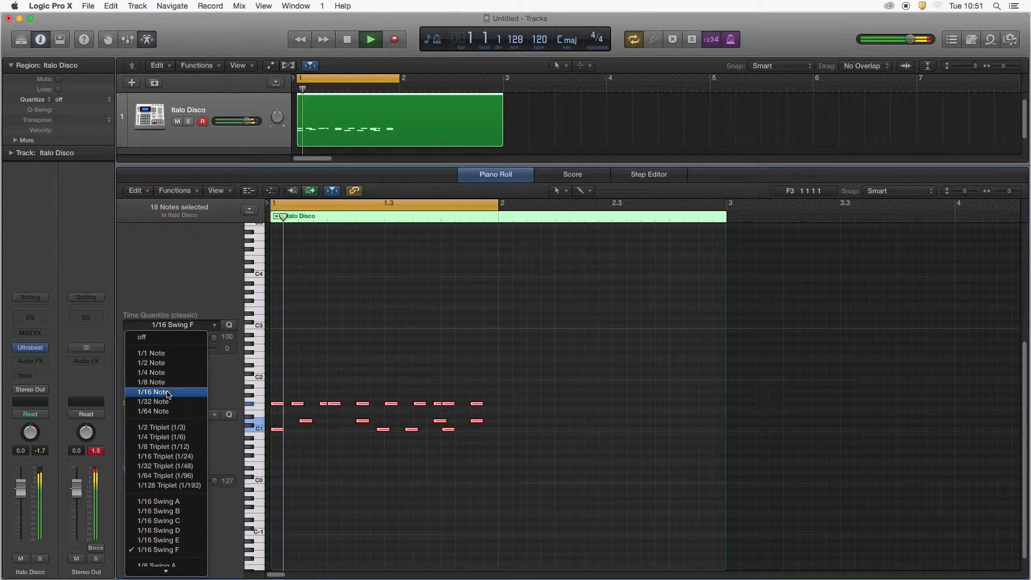
click(168, 394)
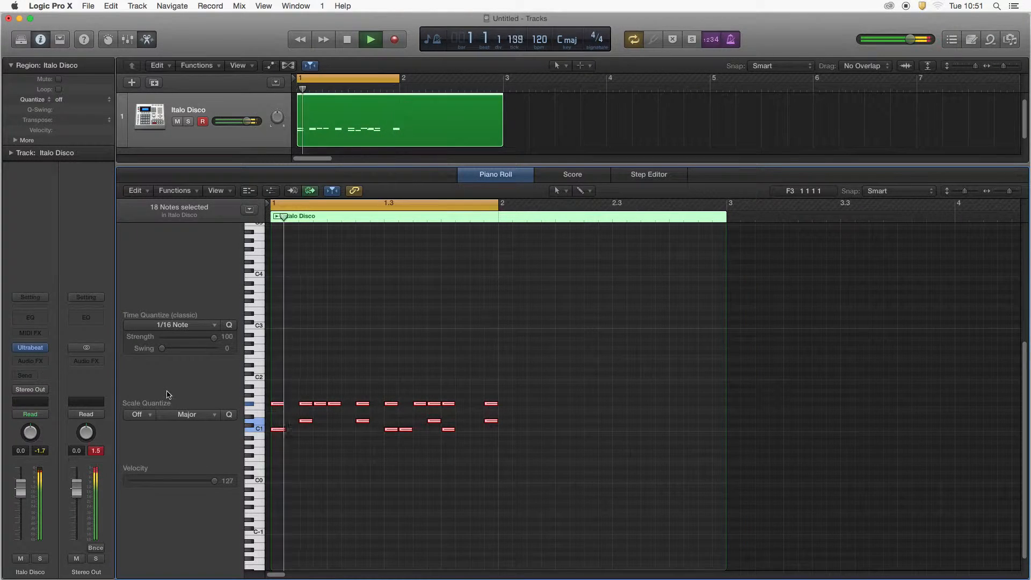
key(space)
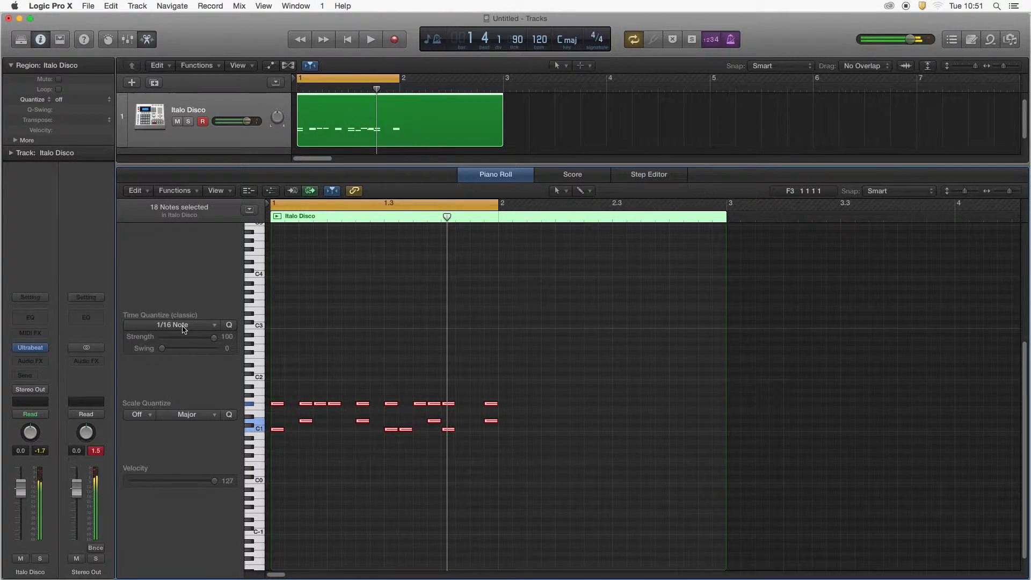
click(182, 326)
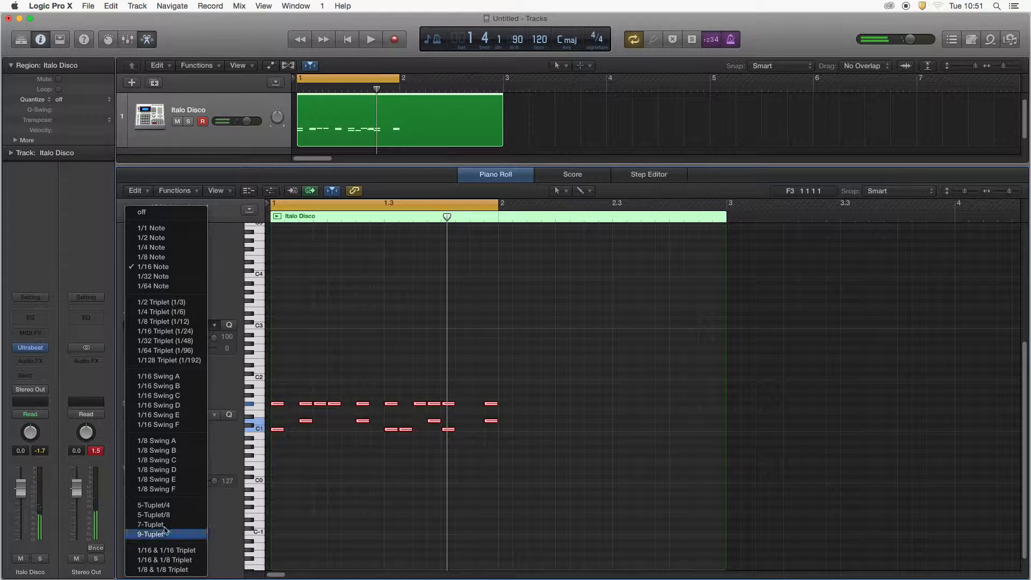
click(362, 496)
- Select only the upper row of notes in the pattern and quantize them to 1/16 Swing F
click(280, 395)
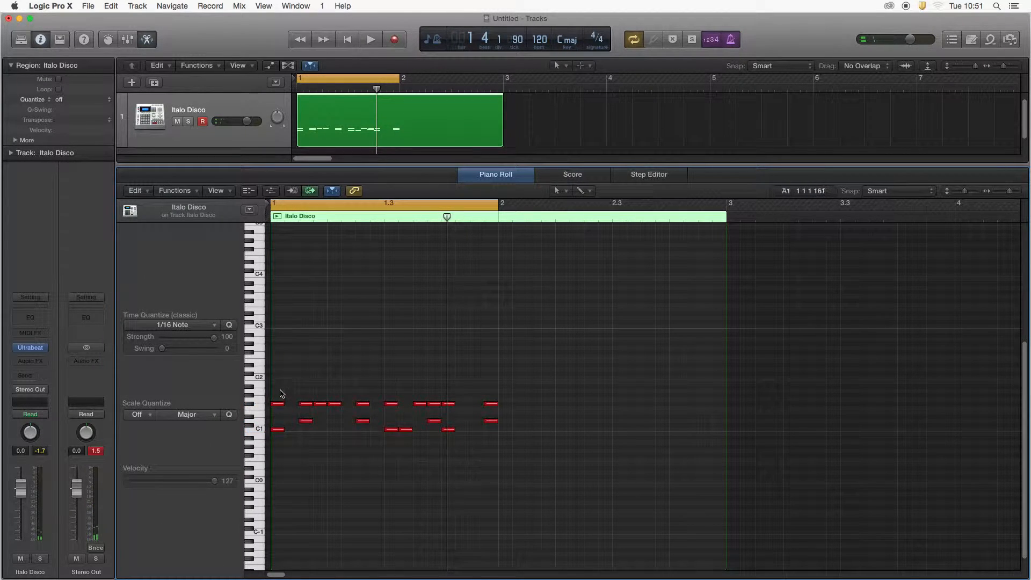
drag(323, 406, 544, 413)
click(185, 326)
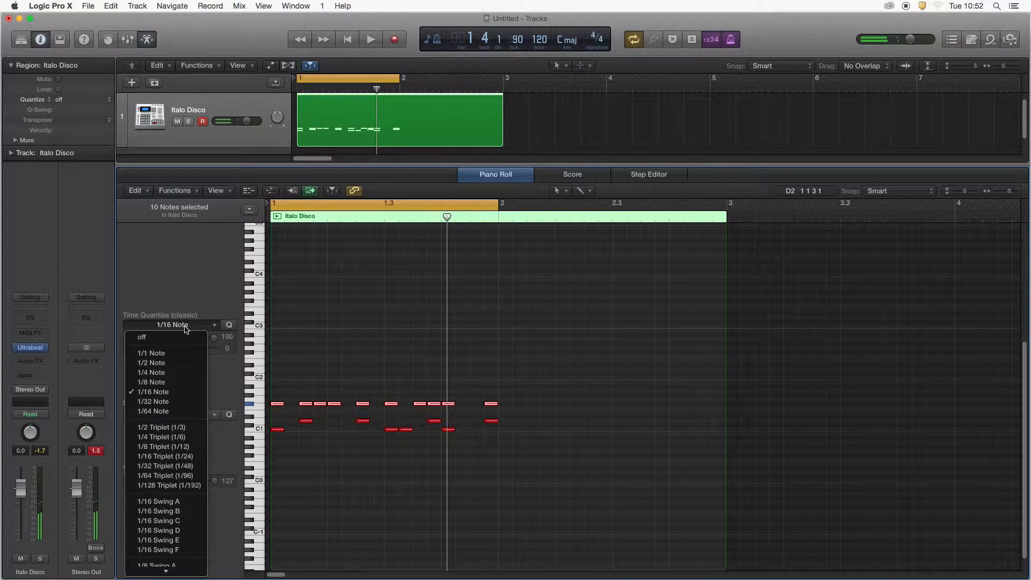
click(166, 546)
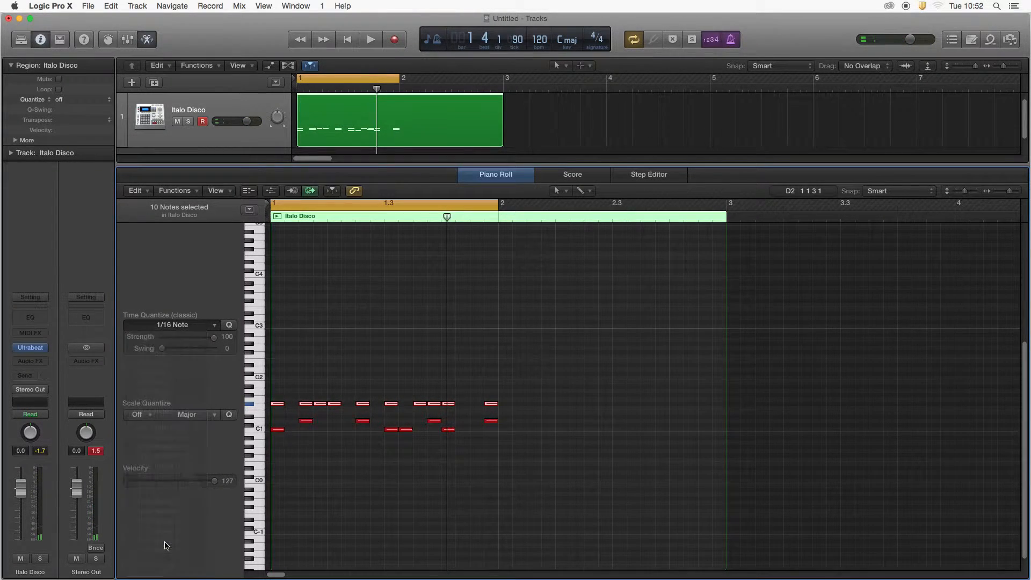
- Select the middle row of notes and quantize them to 1/8 Triplet (1/12)
drag(284, 416, 500, 424)
click(180, 329)
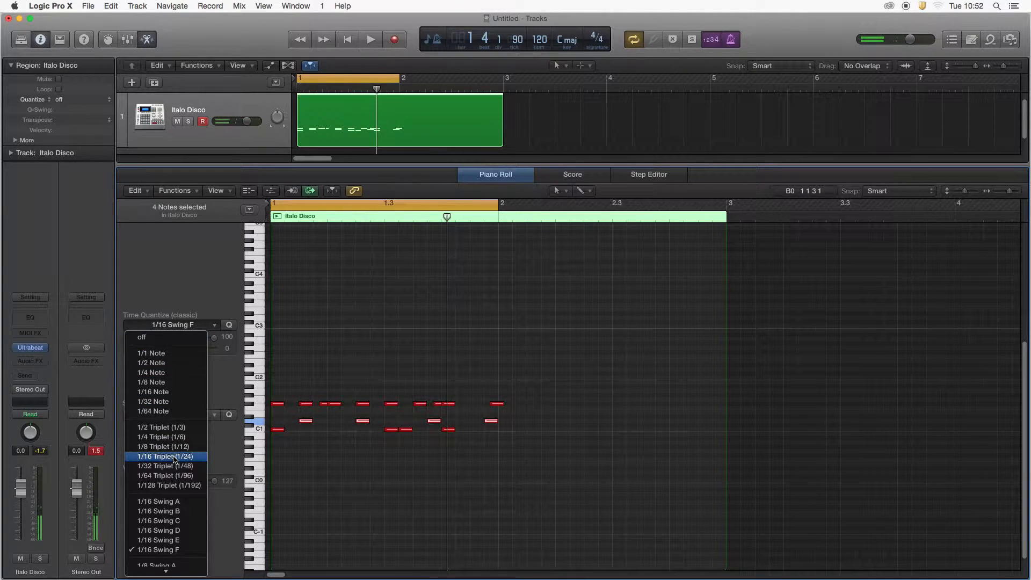
click(265, 447)
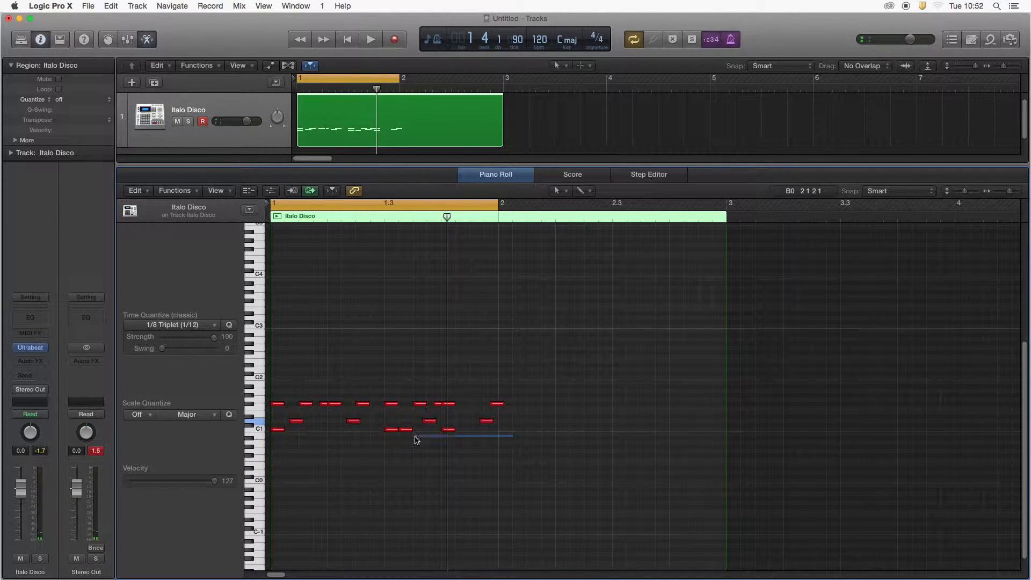
- Select the lowest row of notes on C1, quantize them to 1/16 Note, and briefly play back the loop
drag(277, 435, 278, 435)
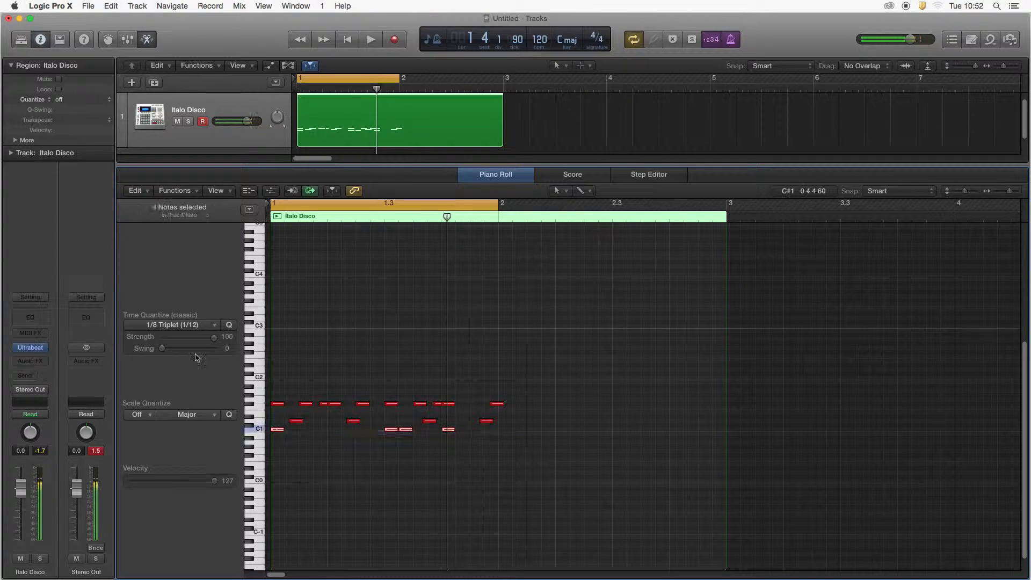
click(188, 326)
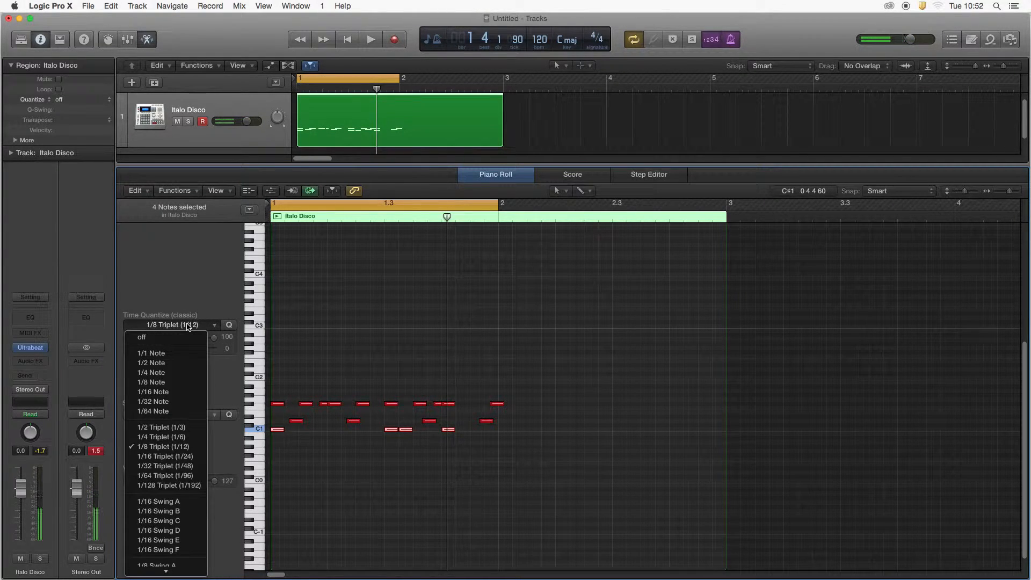
click(181, 394)
key(space)
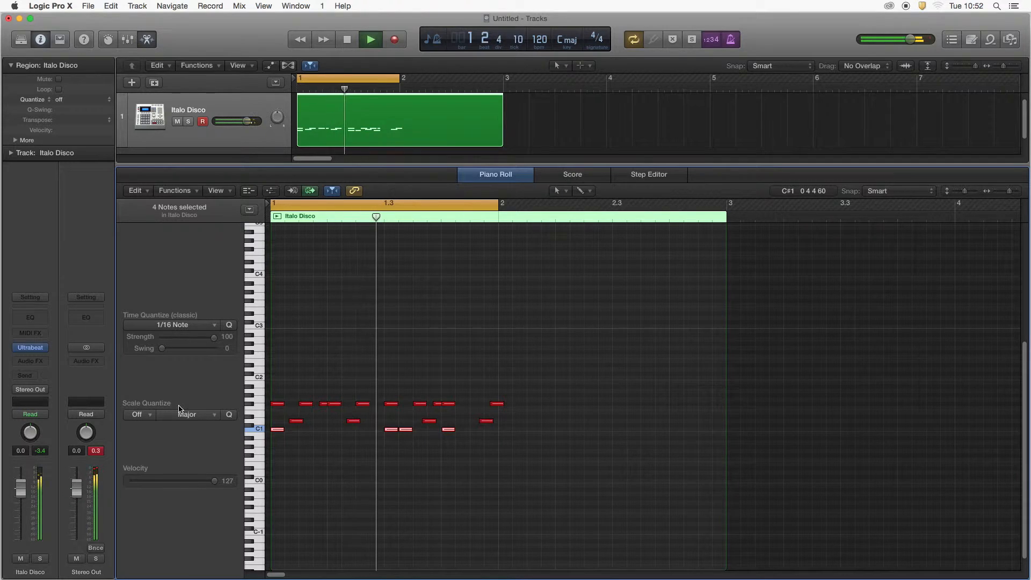
key(space)
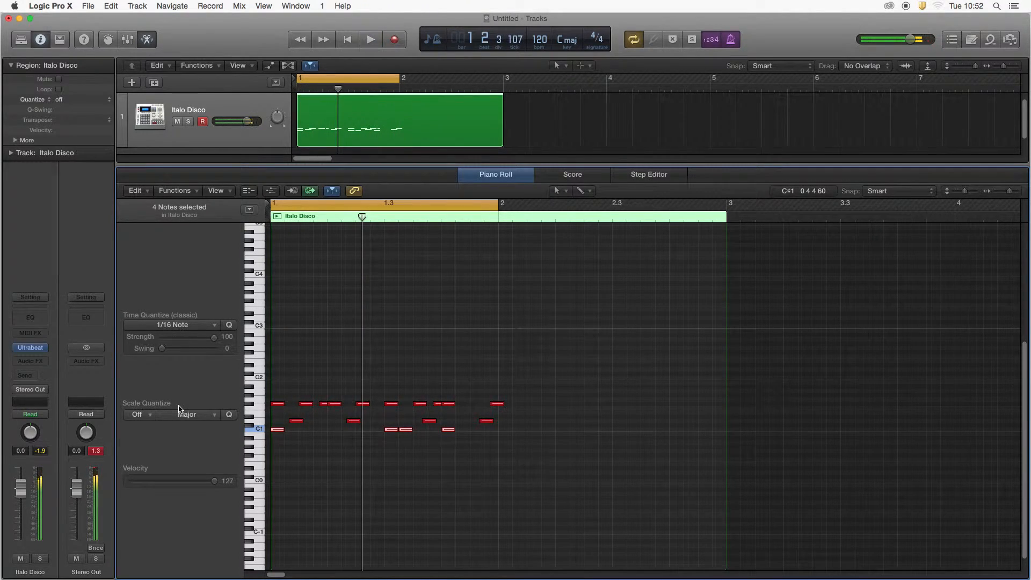